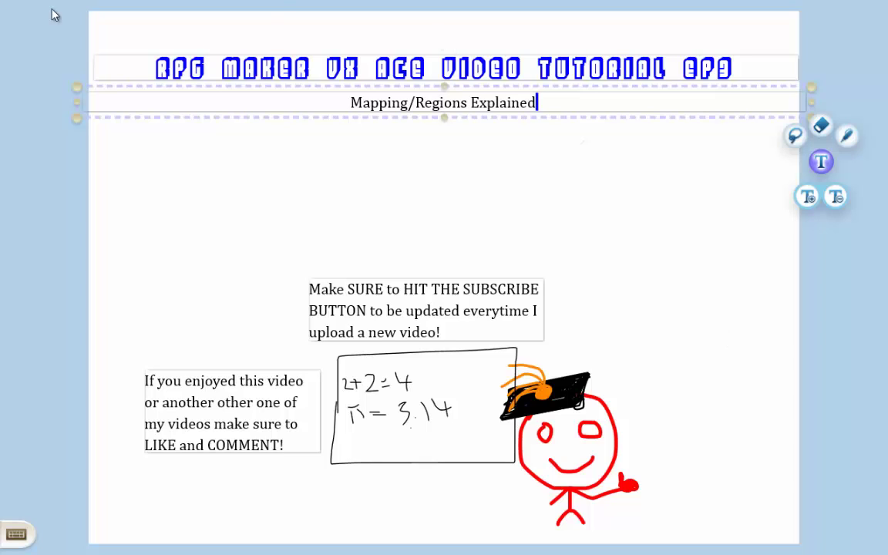
In RPG Maker VX Ace, switch the drawing mode to Pencil
mouse_move(2, 3)
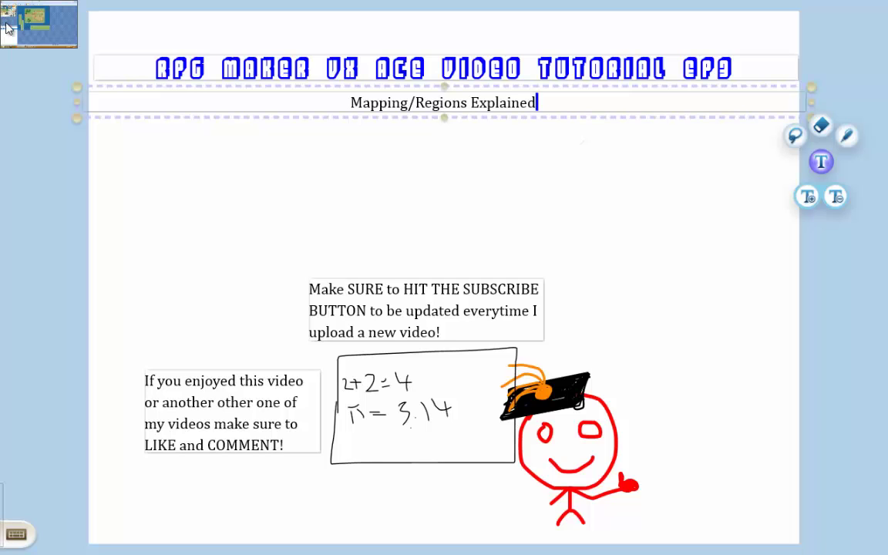
click(8, 29)
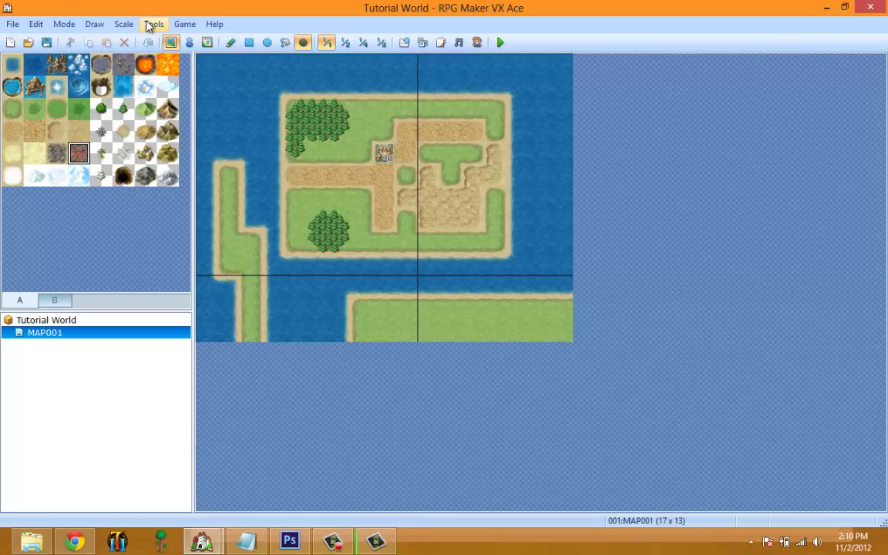
click(94, 24)
click(103, 42)
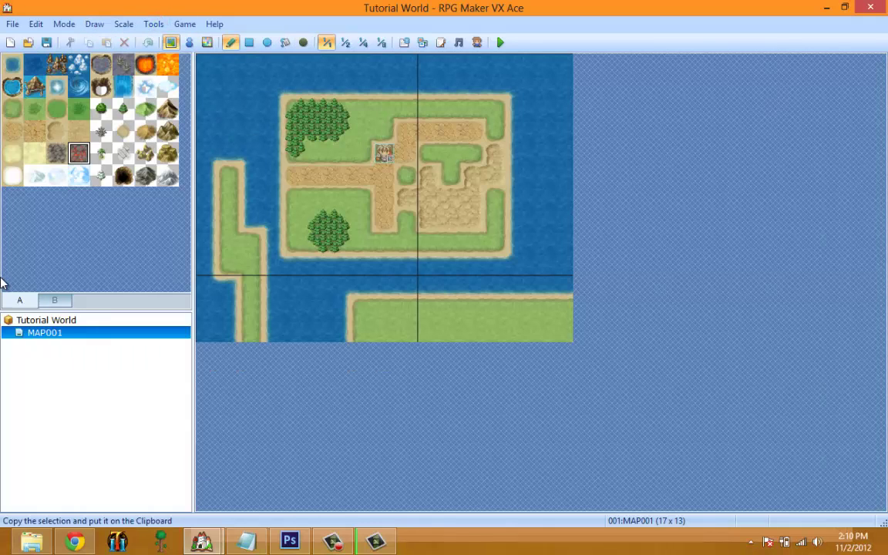
Delete MAP001 from the Tutorial World project and confirm
right_click(80, 324)
click(13, 329)
right_click(31, 334)
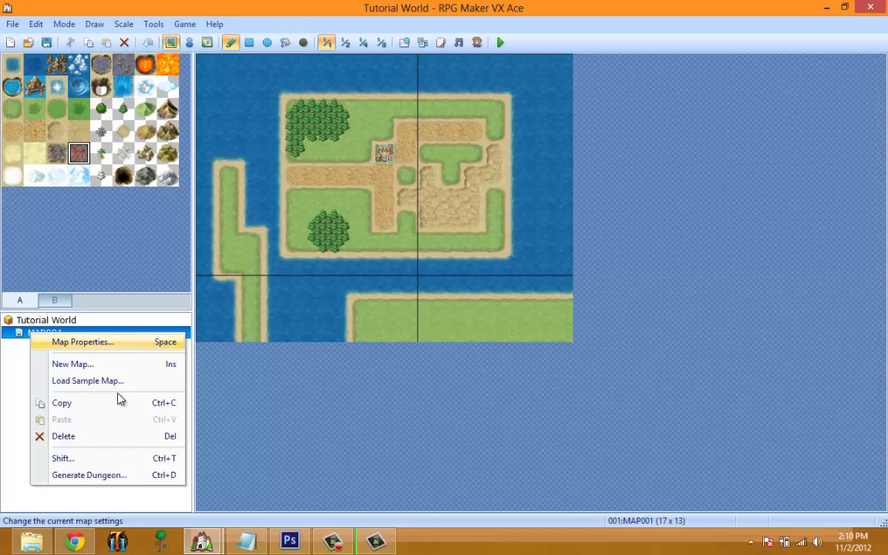
click(77, 436)
click(424, 302)
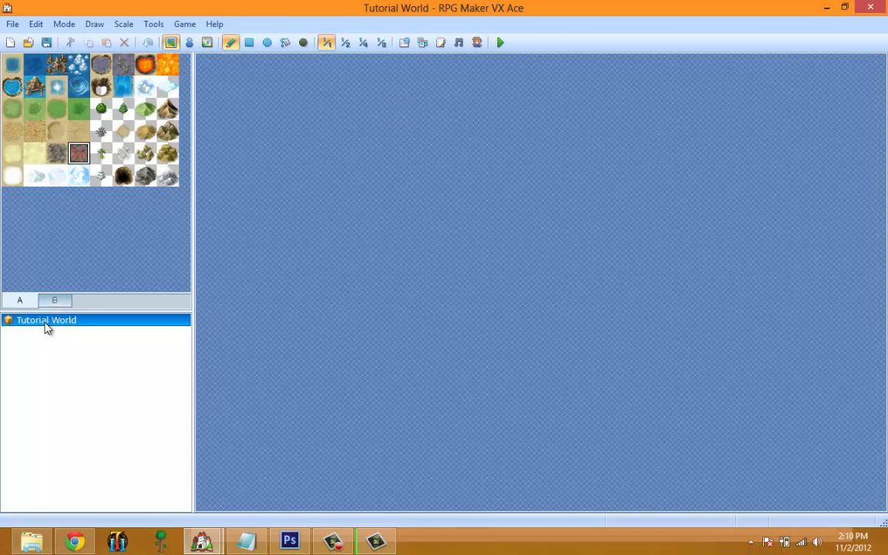
Start a New Map on Tutorial World, cancel it, then open the Load Sample Map gallery
right_click(44, 326)
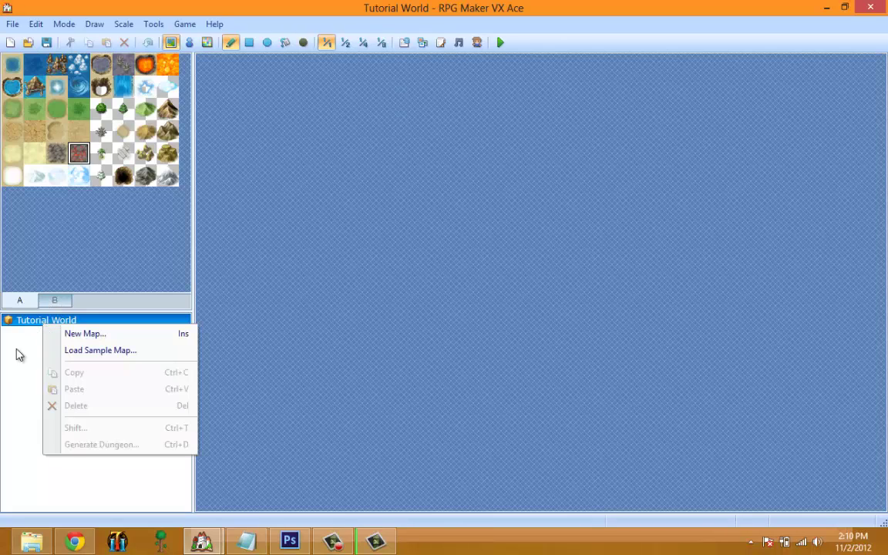
click(30, 337)
right_click(38, 326)
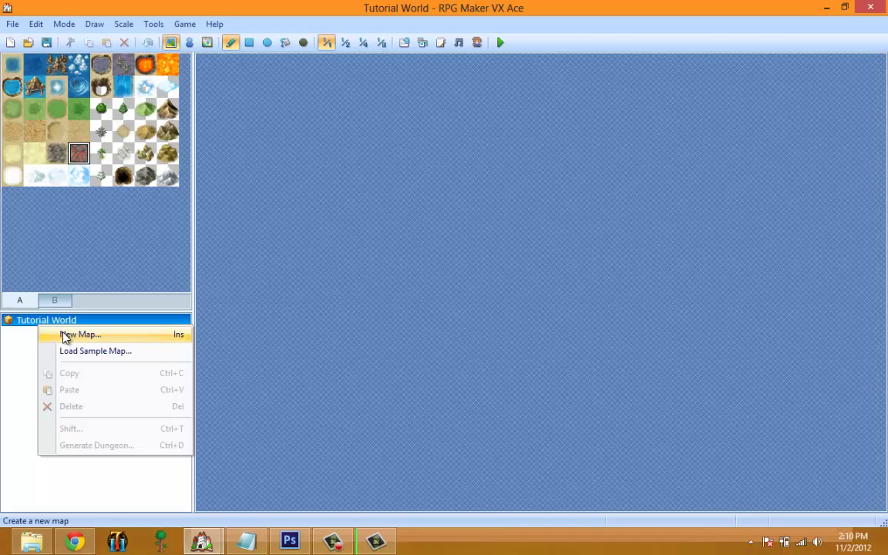
click(65, 335)
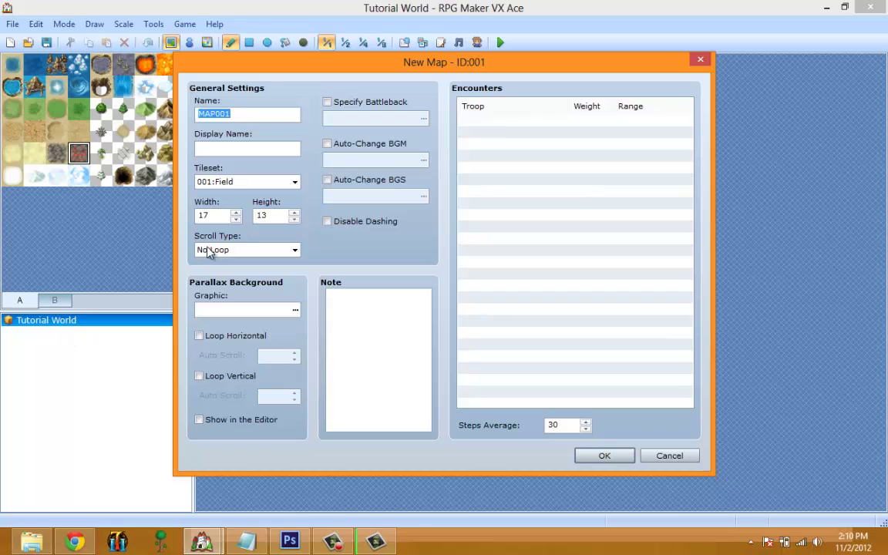
click(656, 455)
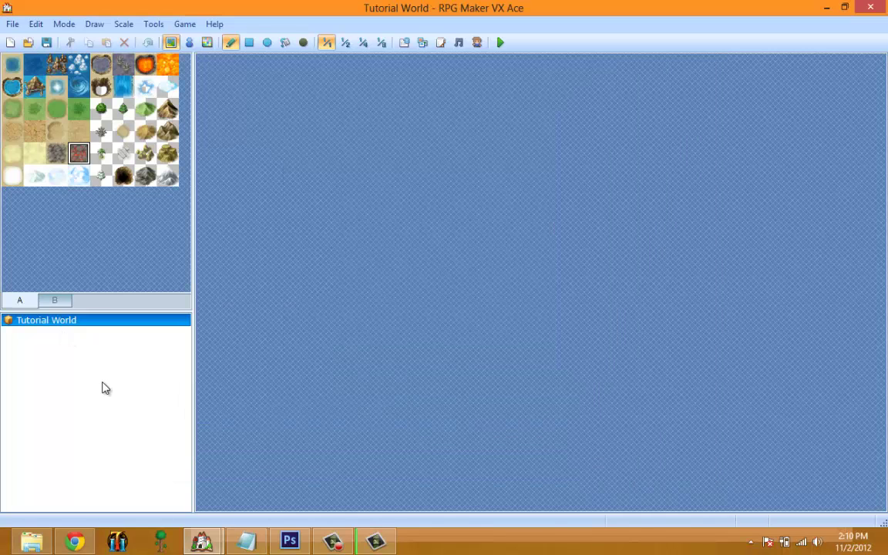
right_click(104, 327)
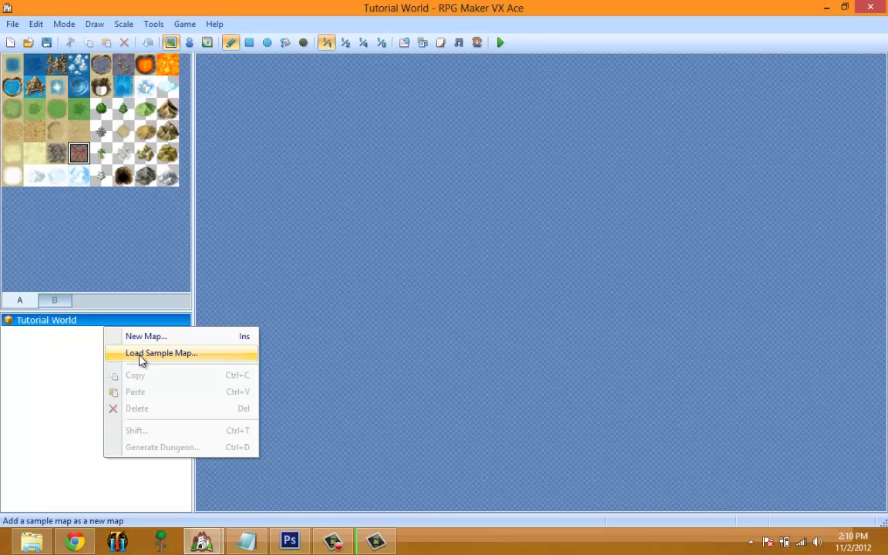
click(141, 356)
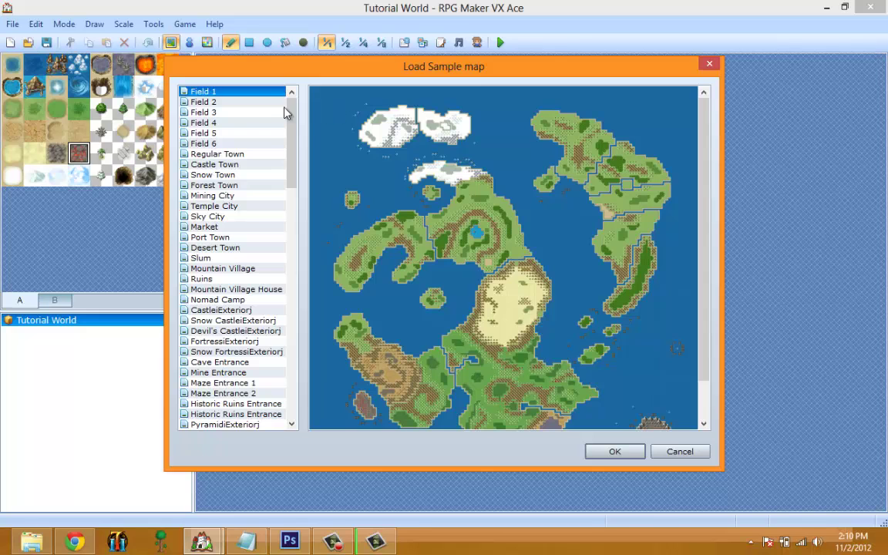
key(Down)
key(Down)
key(Down)
key(Down)
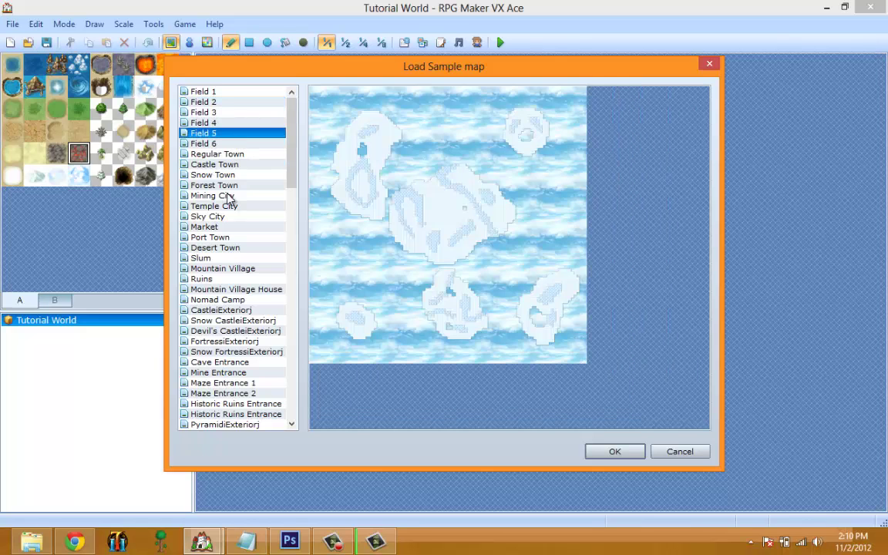
click(223, 196)
click(218, 247)
click(222, 319)
click(218, 372)
click(218, 415)
click(215, 332)
click(213, 196)
click(212, 164)
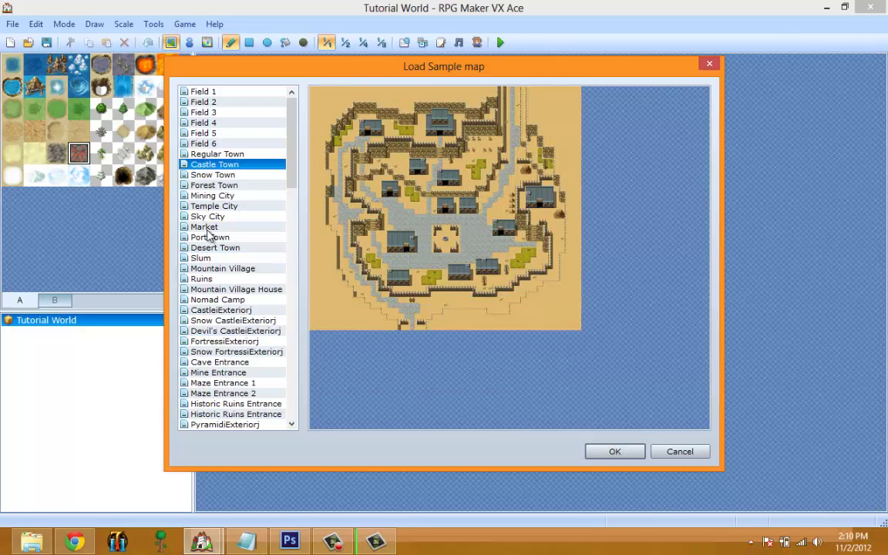
click(204, 227)
click(228, 289)
click(225, 341)
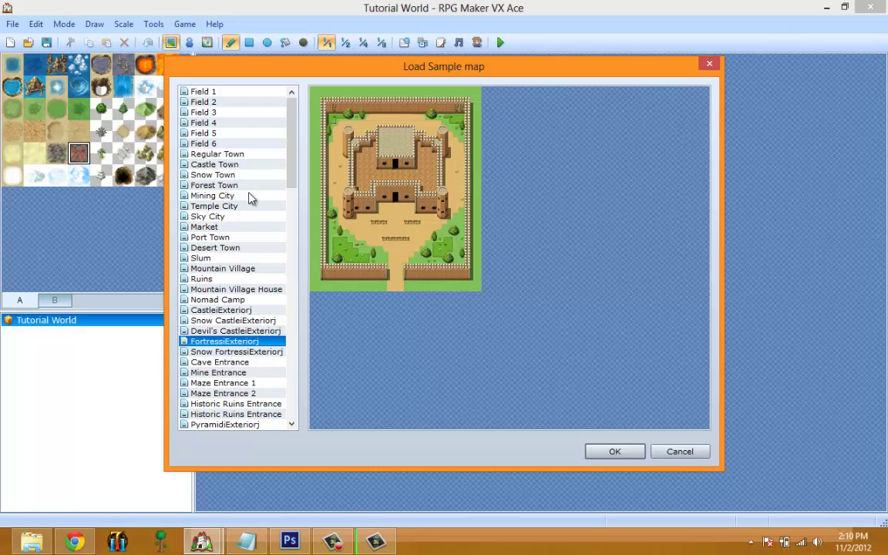
drag(295, 176, 291, 262)
click(212, 224)
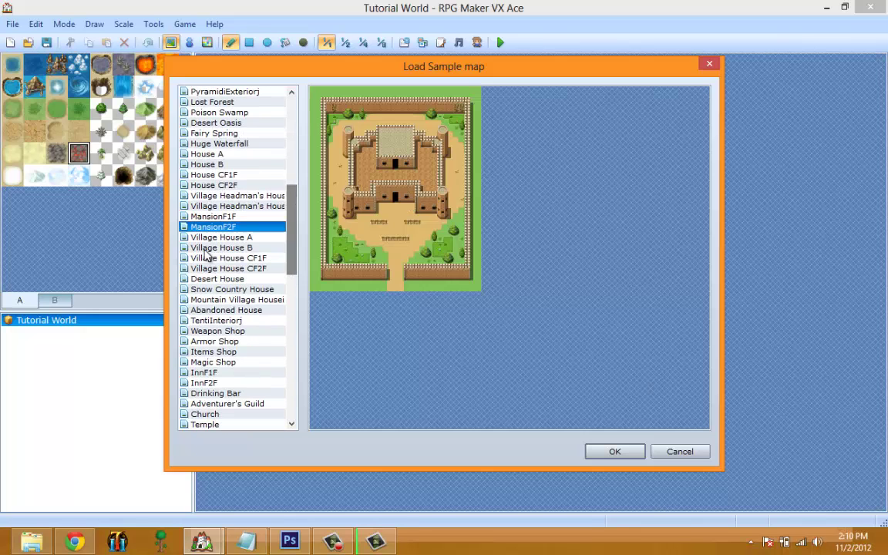
click(215, 277)
click(215, 350)
scroll(220, 353, down, 3)
scroll(220, 353, down, 2)
click(220, 350)
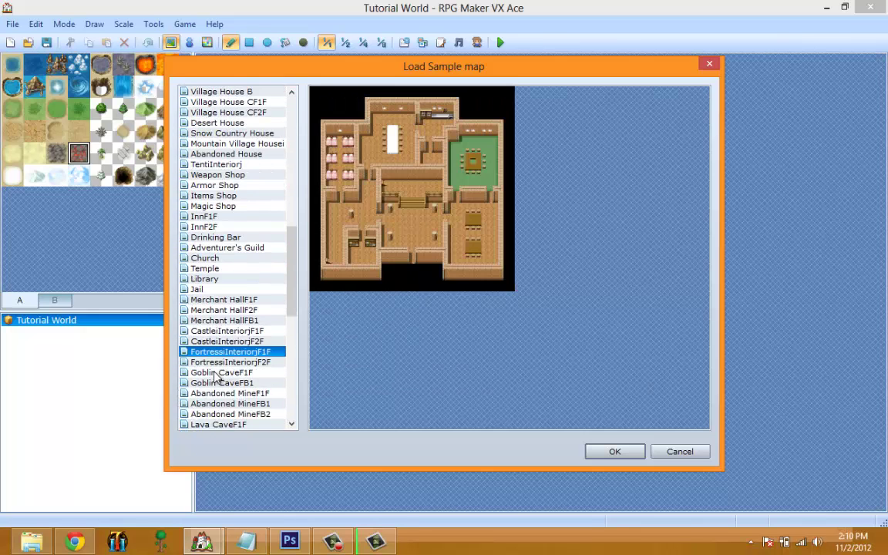
scroll(220, 351, down, 5)
click(220, 370)
click(239, 270)
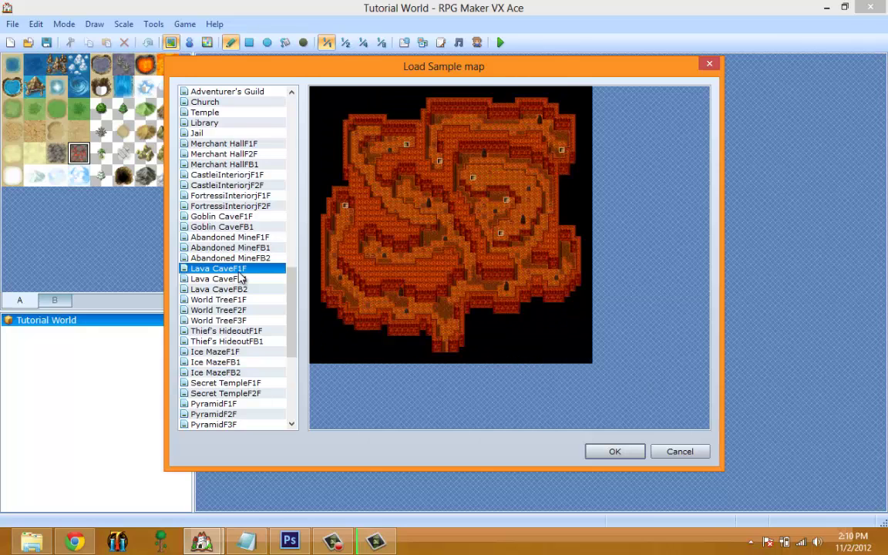
click(282, 300)
scroll(247, 147, up, 20)
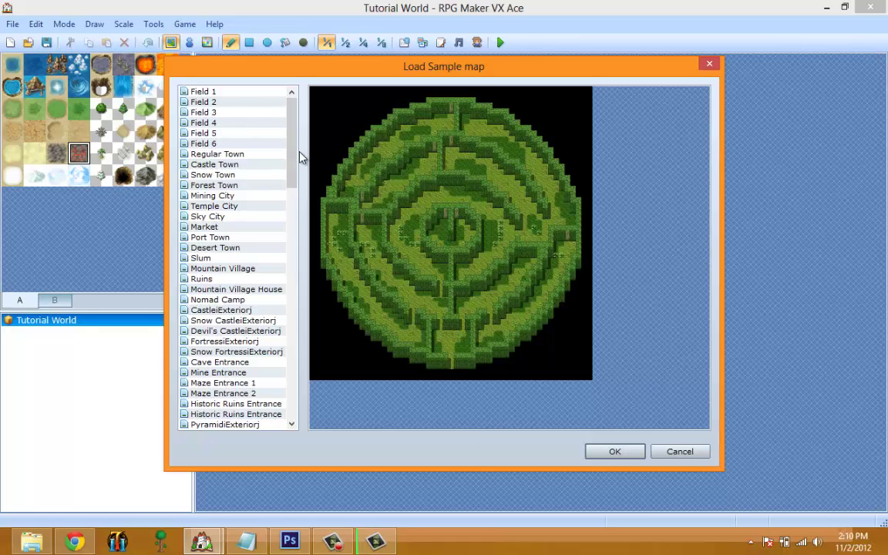
click(684, 454)
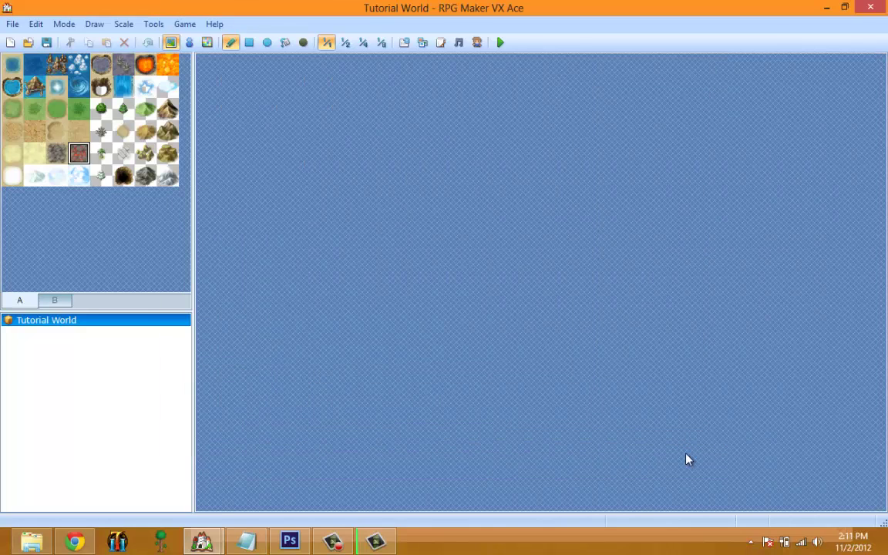
Load the Field 1 sample map into Tutorial World and pan across it
right_click(39, 319)
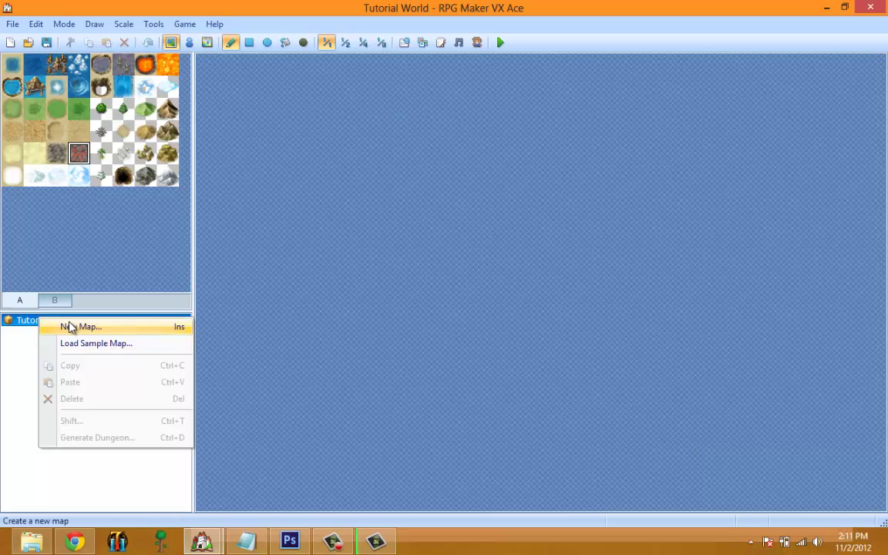
click(77, 345)
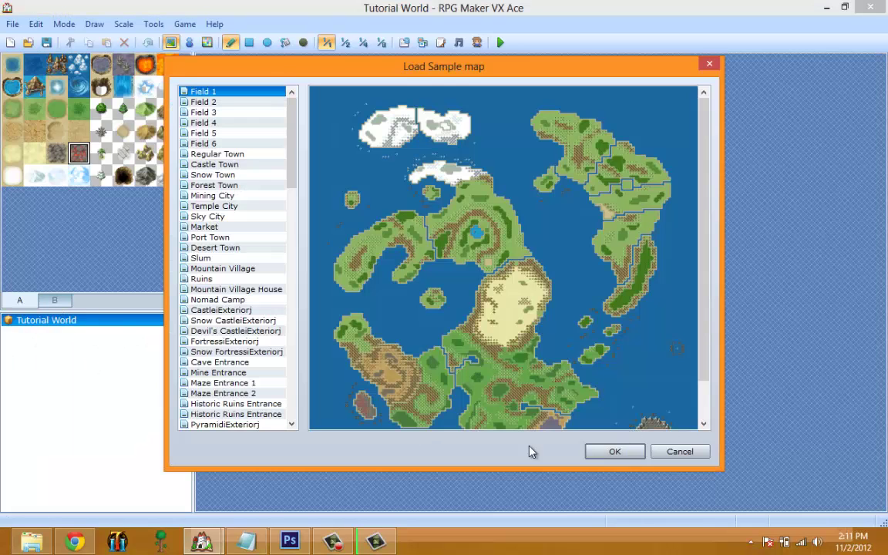
click(626, 451)
mouse_move(509, 357)
middle_down()
mouse_move(300, 281)
mouse_move(231, 273)
middle_up()
Delete the Field 1 sample map and start a new map
right_click(60, 332)
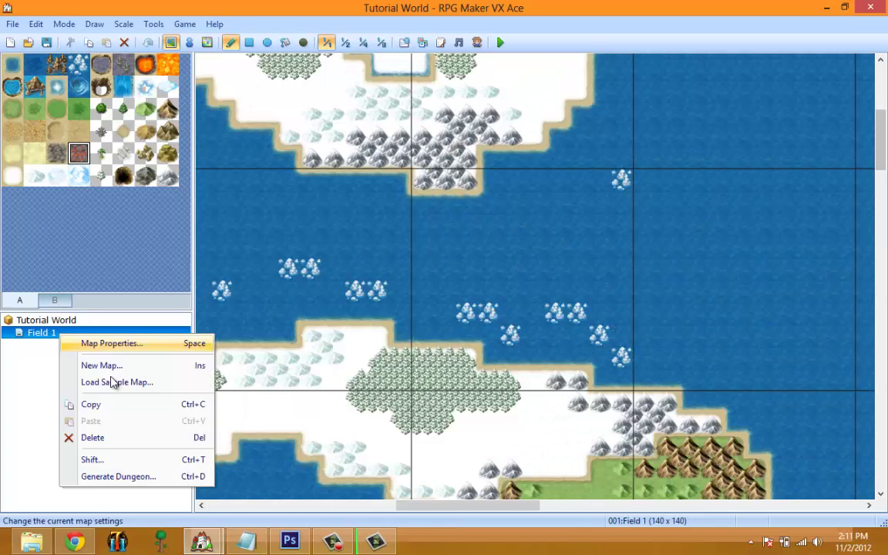
click(94, 438)
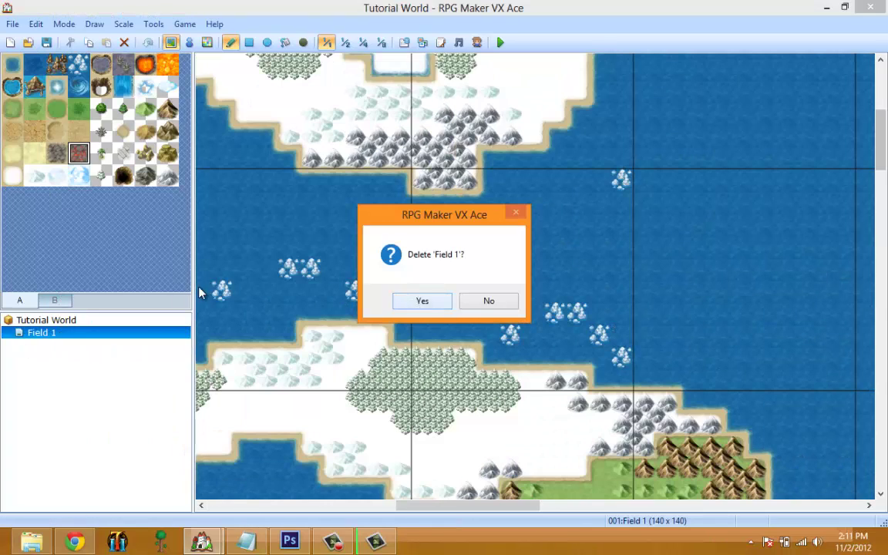
key(Return)
right_click(111, 328)
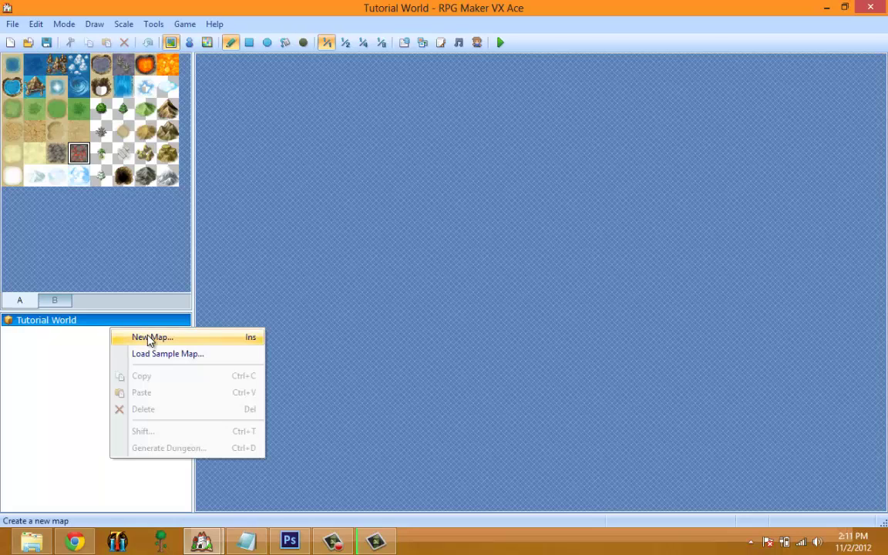
click(149, 339)
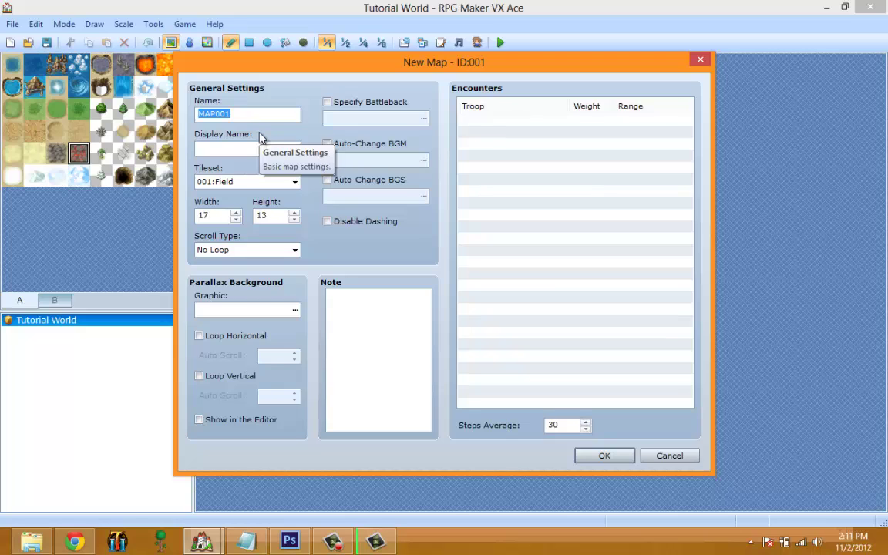
Name the map 'Tutorial Village' and paste the same name into Display Name
text(Tutorial Village)
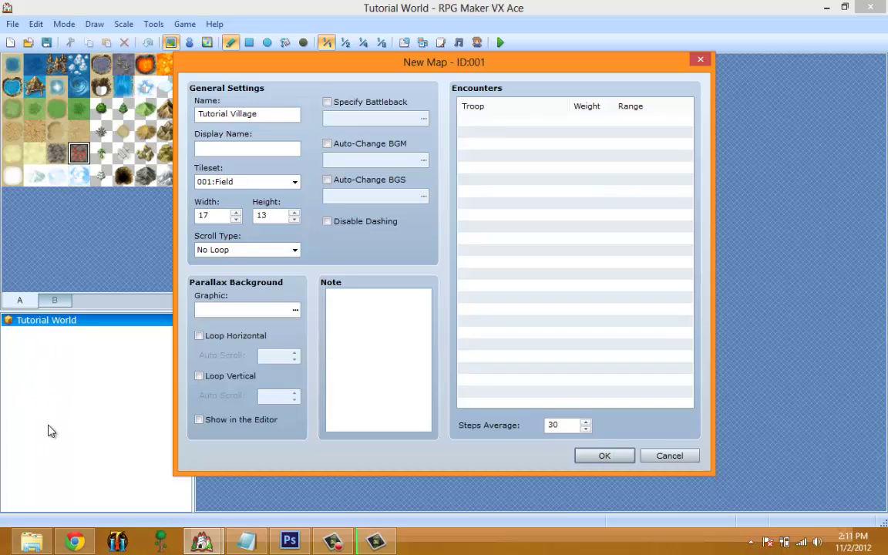
drag(278, 113, 185, 111)
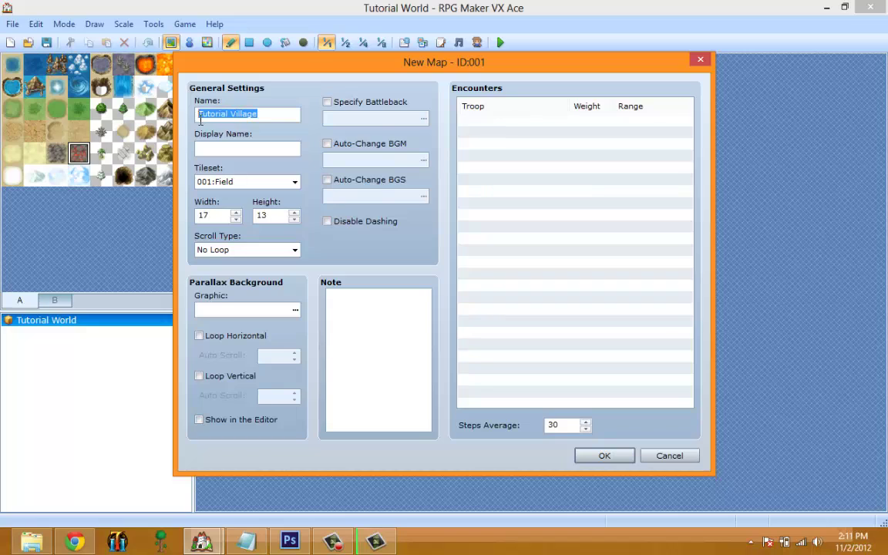
right_click(206, 115)
click(235, 165)
right_click(242, 149)
click(296, 209)
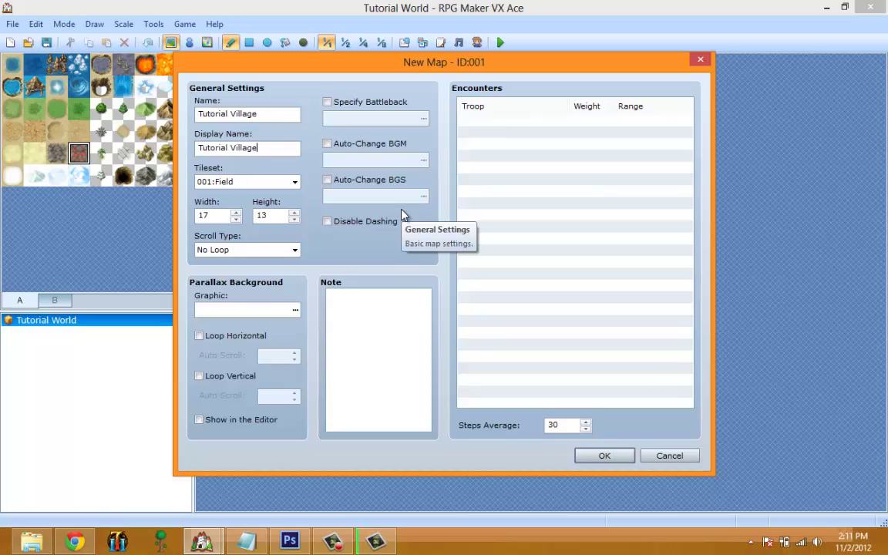
Change the display name to 'Tutorial Village1'
triple_click(286, 115)
key(Tab)
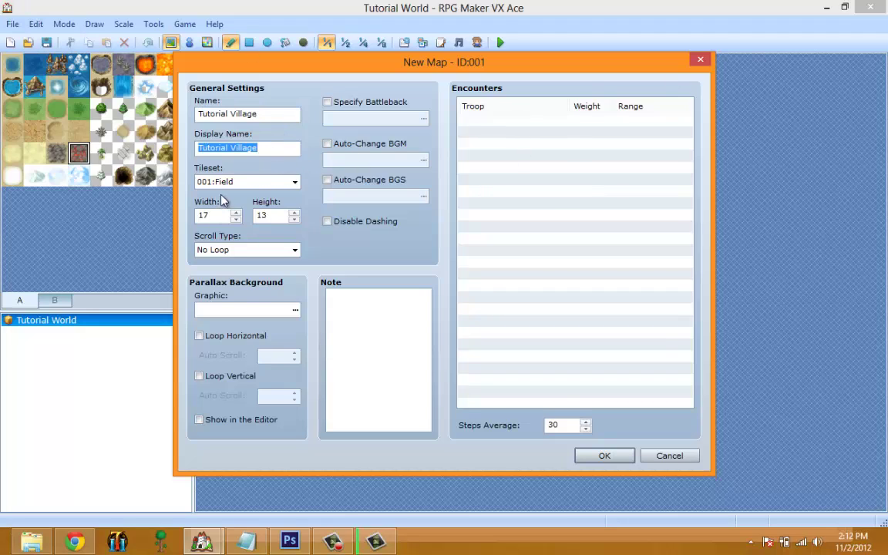
click(246, 183)
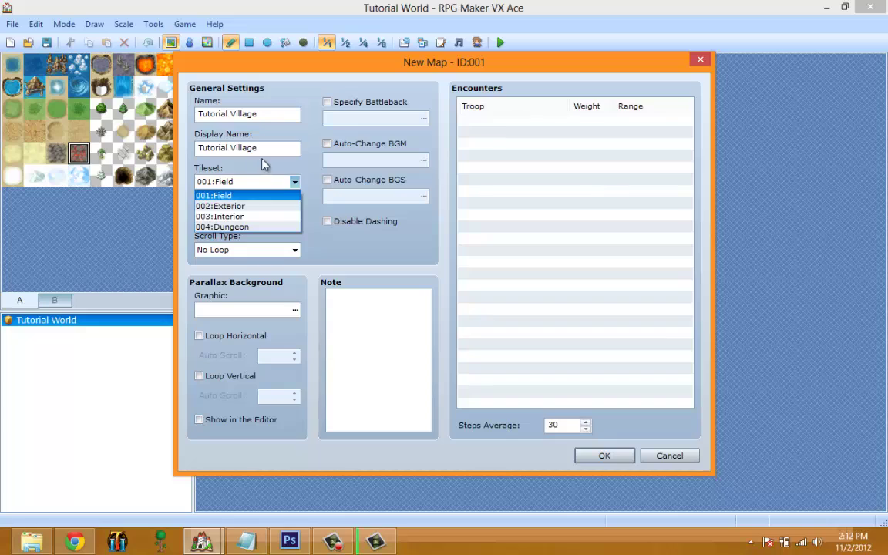
click(238, 140)
click(264, 147)
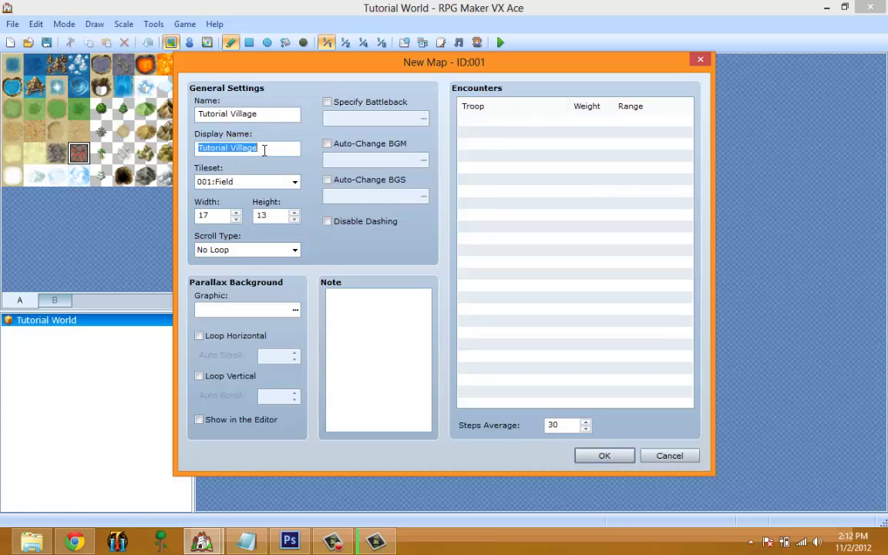
click(264, 149)
text(1)
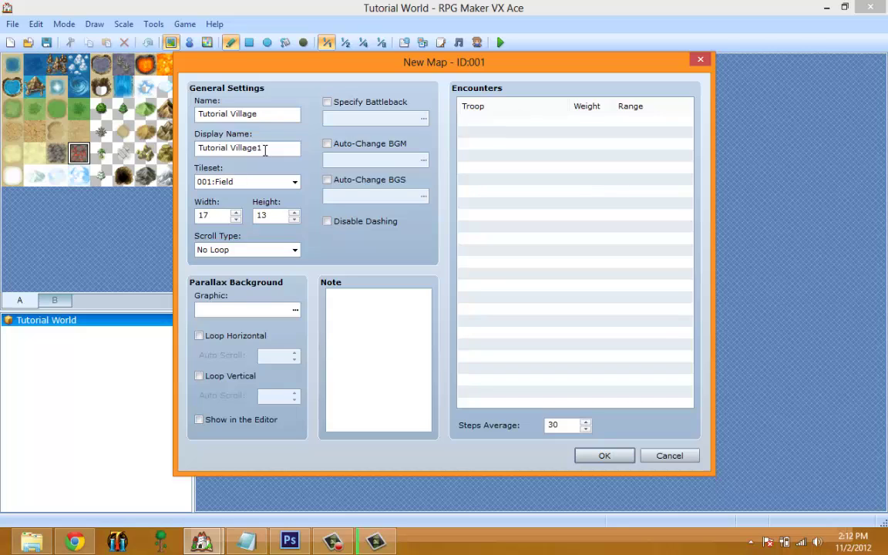
key(Tab)
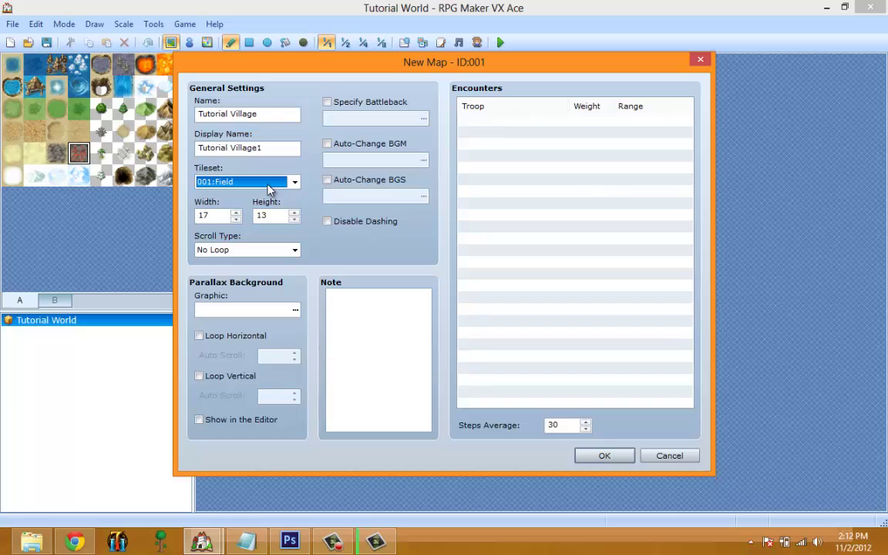
Choose 002:Exterior as the map's tileset
click(290, 183)
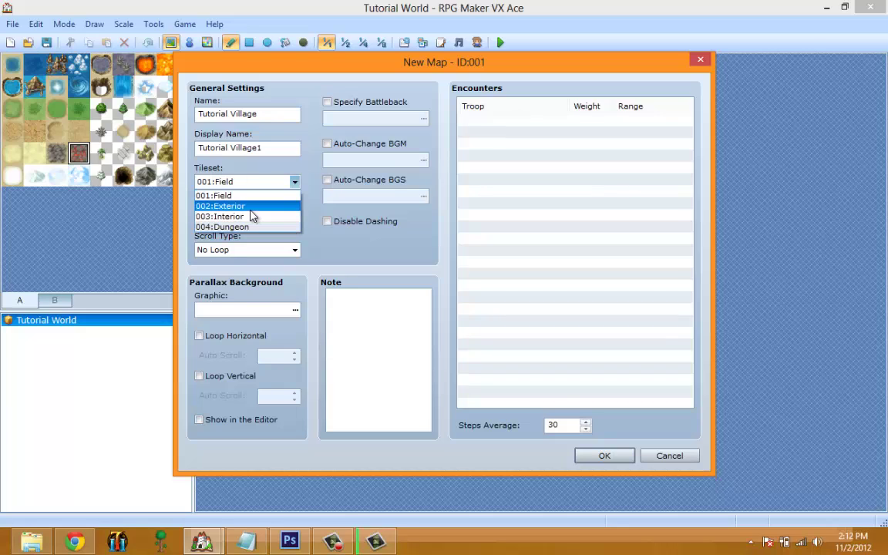
click(257, 157)
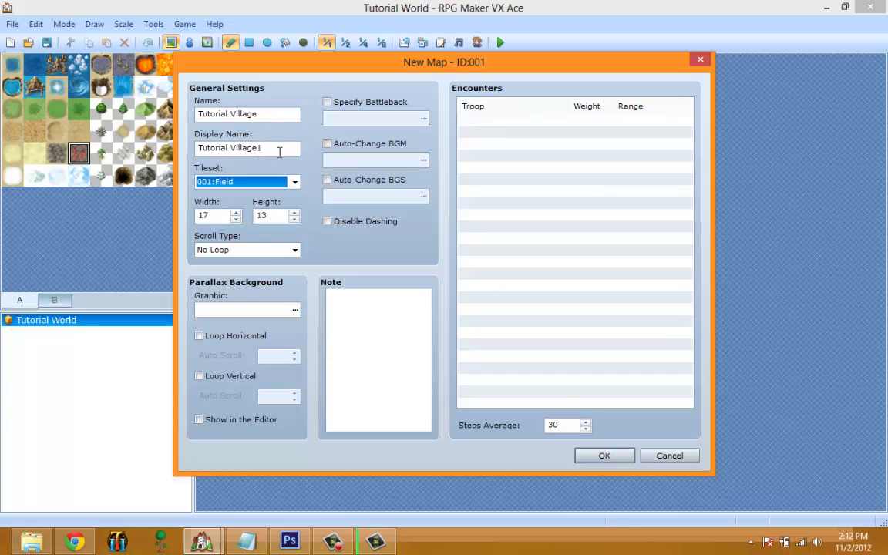
click(242, 183)
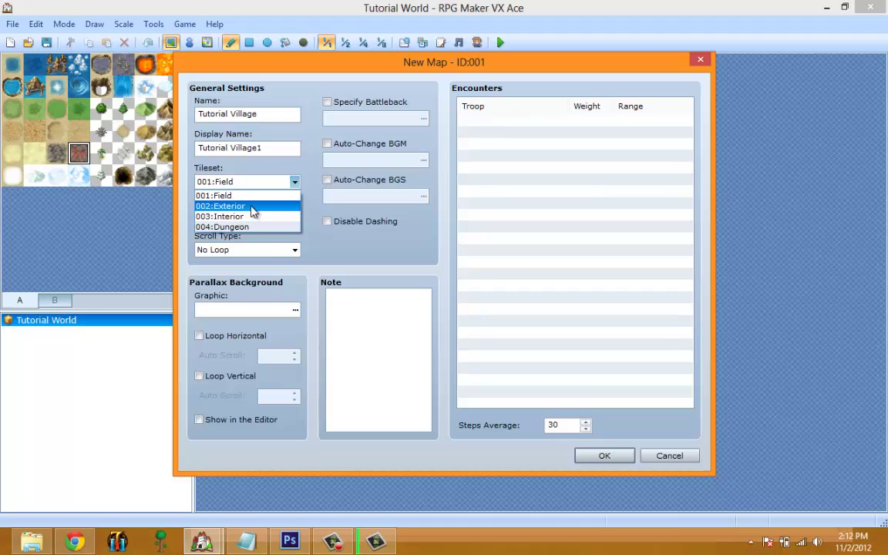
click(252, 207)
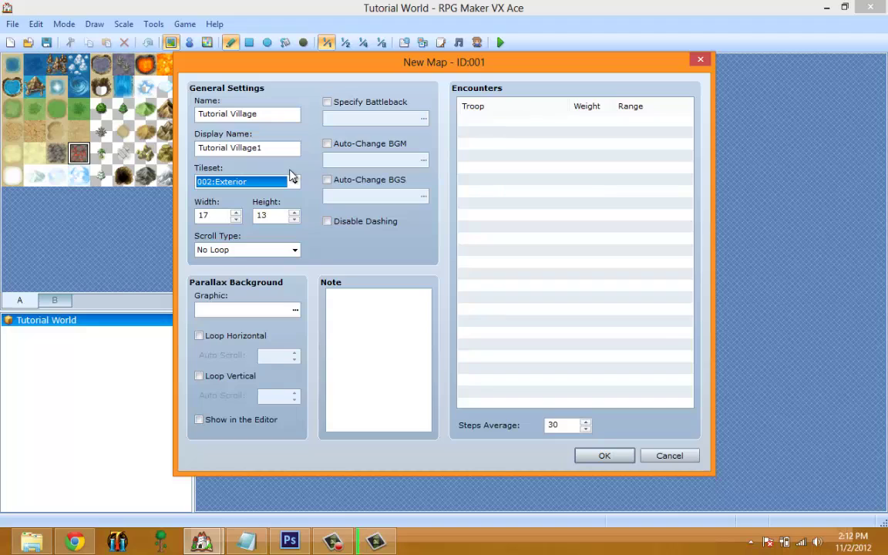
click(213, 179)
click(213, 179)
click(213, 179)
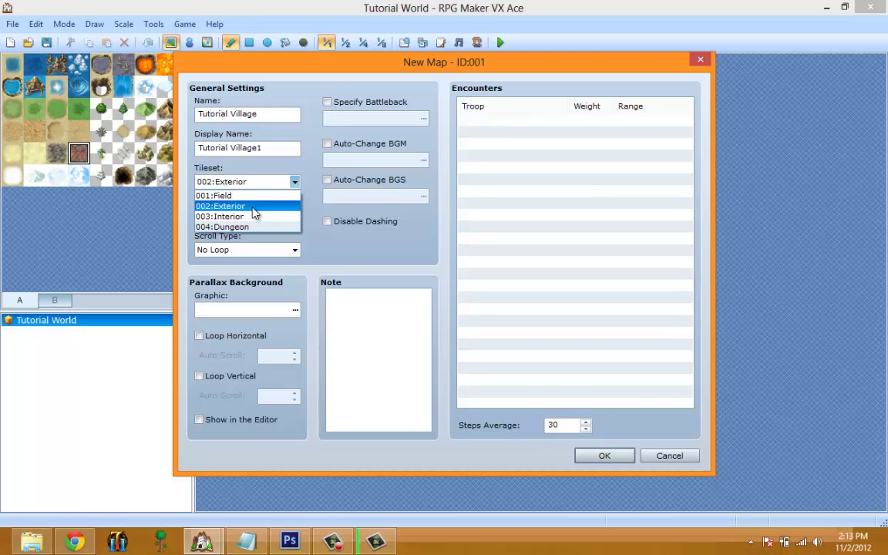
click(253, 207)
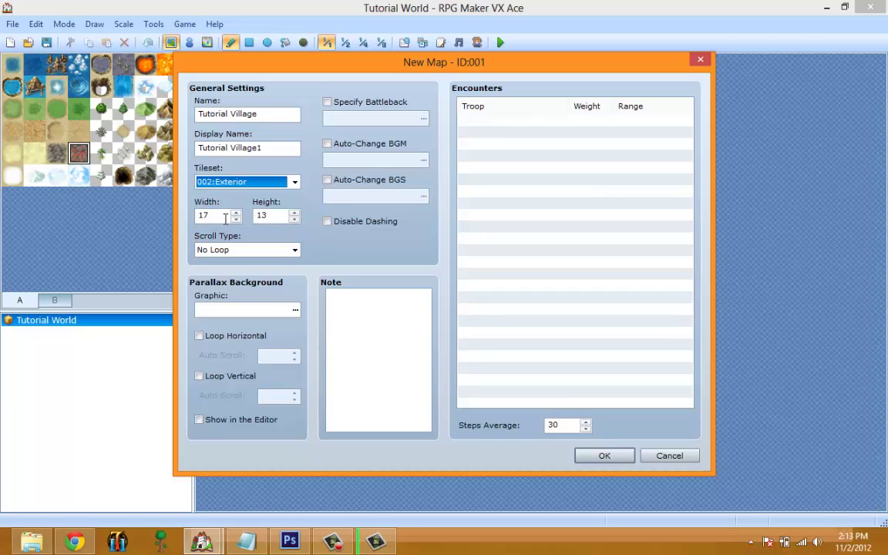
Set the map width and height to 20, then look over the scroll type options
key(Tab)
text(20)
key(Tab)
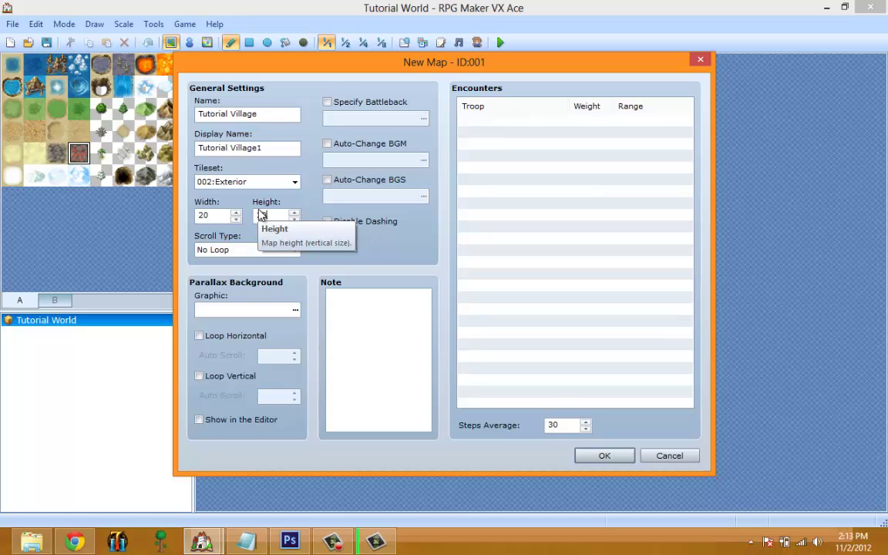
drag(262, 64, 331, 65)
click(292, 261)
click(290, 266)
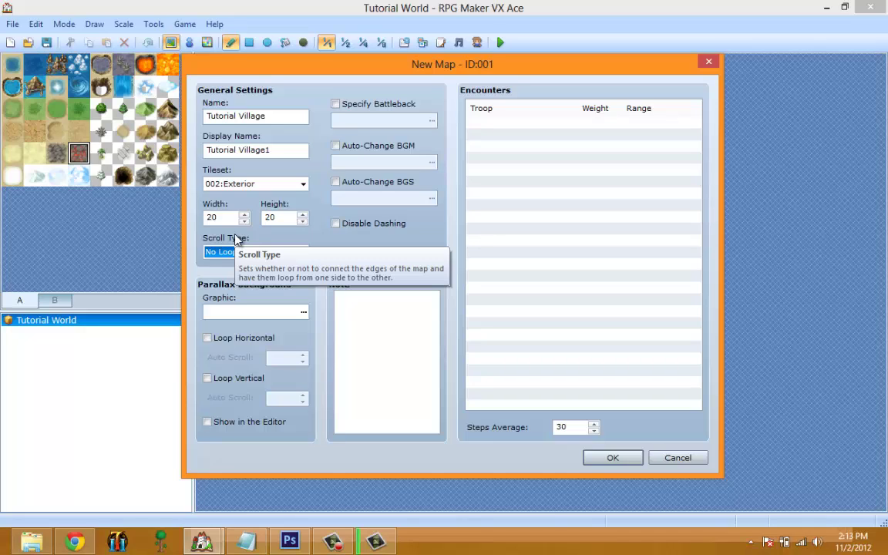
click(269, 258)
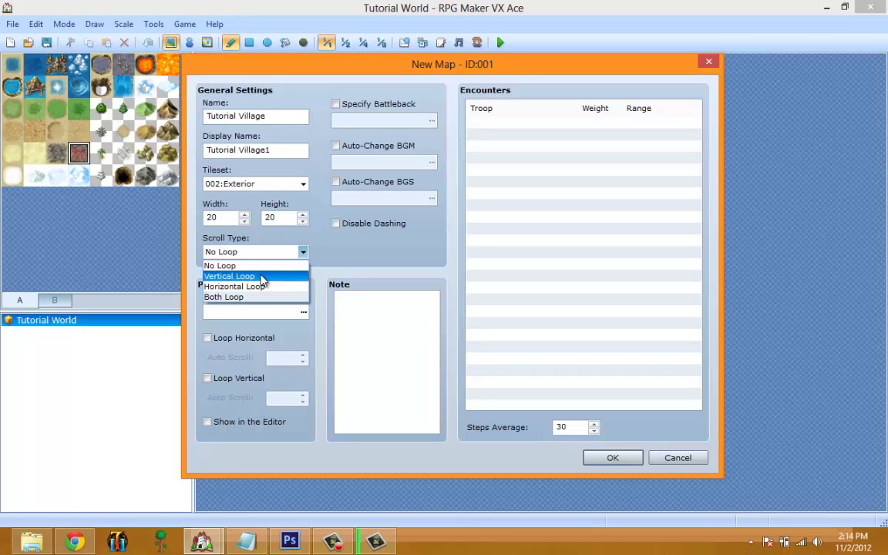
Set scroll type to Both Loop and create the 20×20 Tutorial Village map
key(Down)
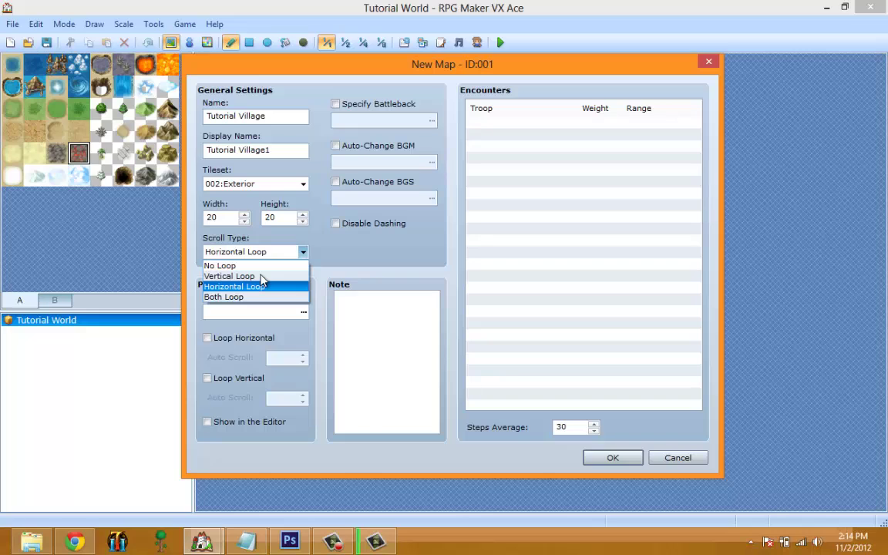
key(Down)
key(Up)
key(Up)
key(Up)
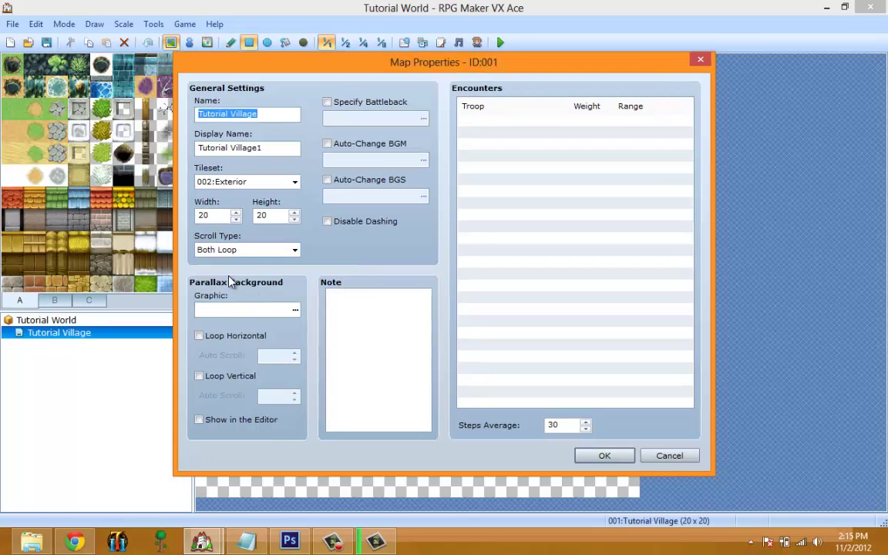
click(279, 312)
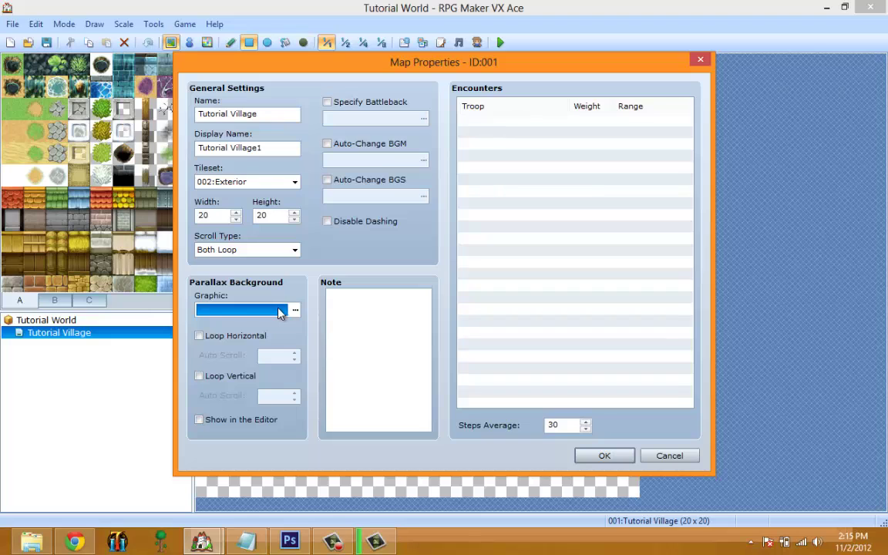
click(604, 453)
click(12, 108)
Fill the lower map with grass and pencil a straight dirt path up from the bottom edge
drag(204, 174, 640, 497)
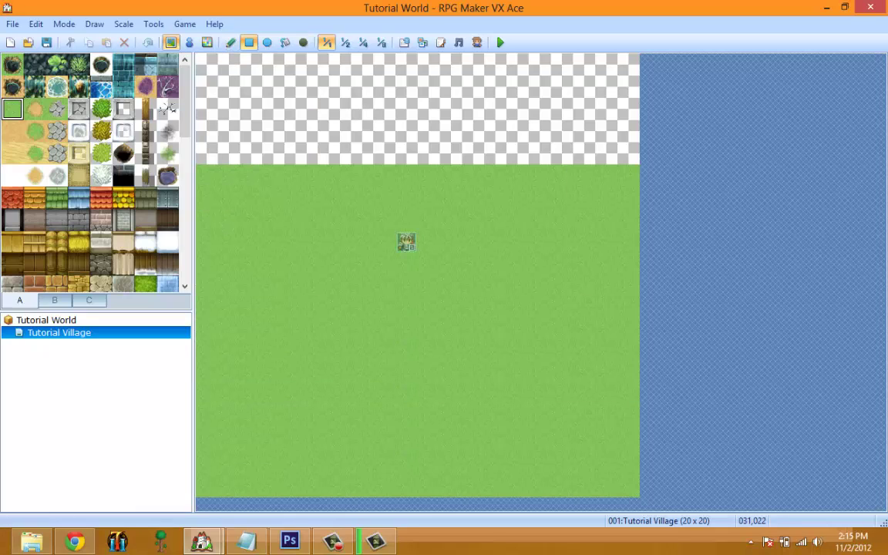
click(34, 109)
click(231, 42)
drag(318, 242, 406, 264)
drag(466, 379, 558, 482)
key(ctrl+z)
drag(431, 490, 429, 262)
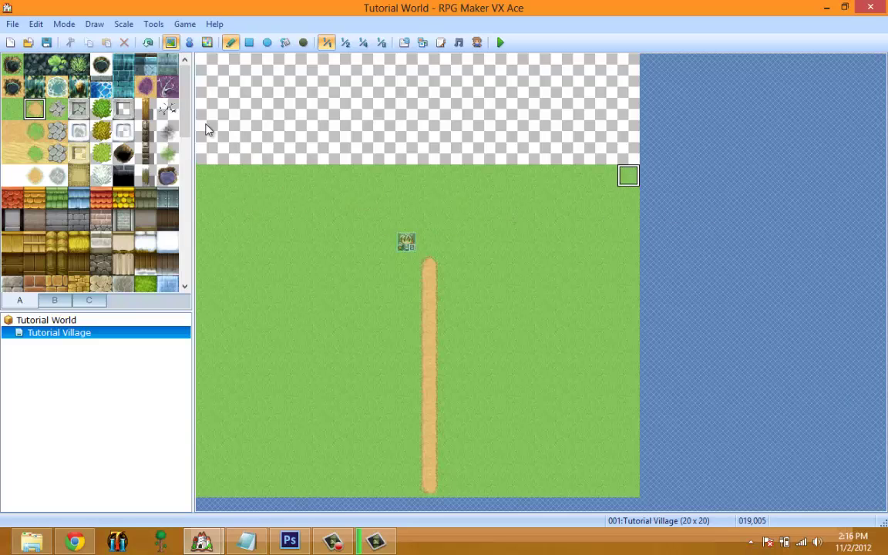
right_click(101, 333)
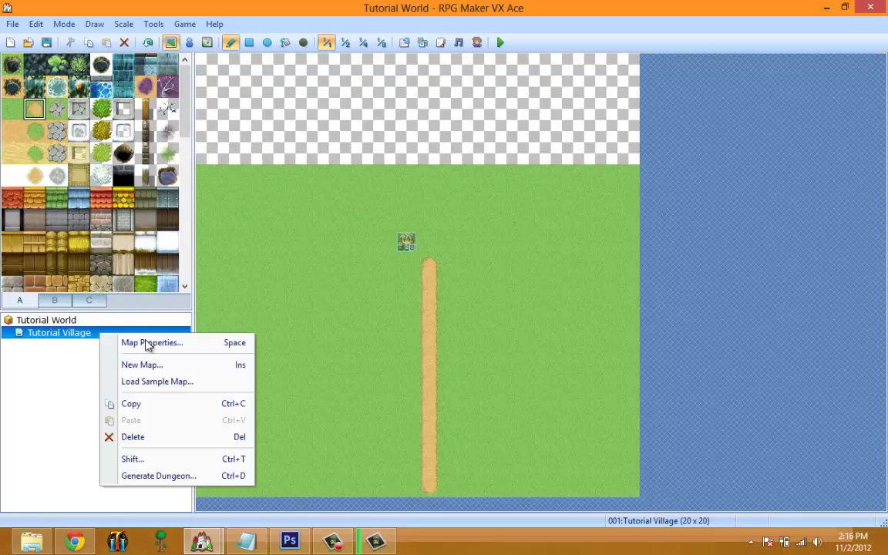
Choose Mountains1 as Tutorial Village's parallax background graphic
click(148, 343)
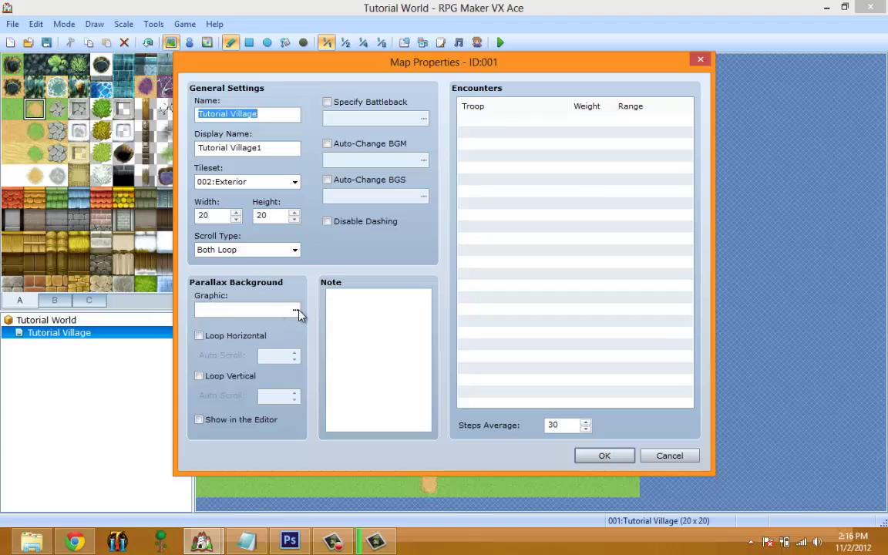
click(297, 313)
click(276, 128)
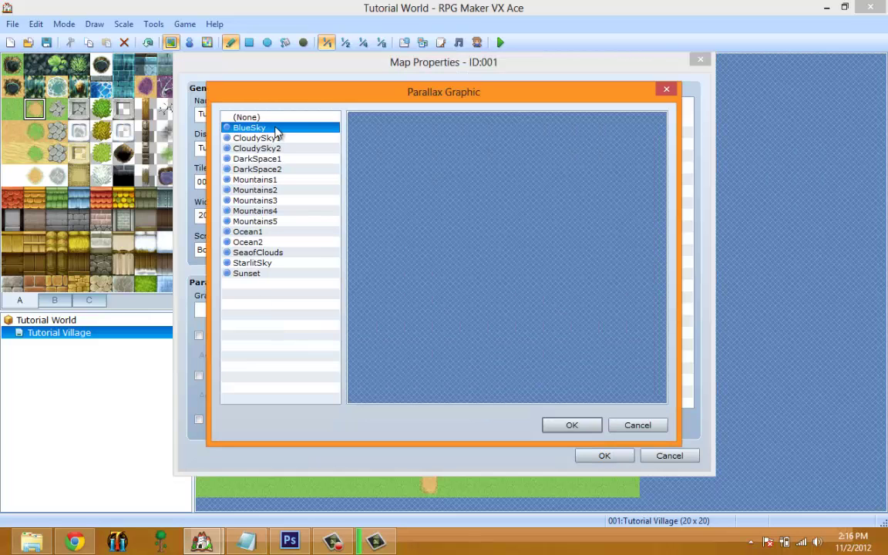
key(Down)
key(Down)
key(Down)
key(Down)
key(Down)
key(Down)
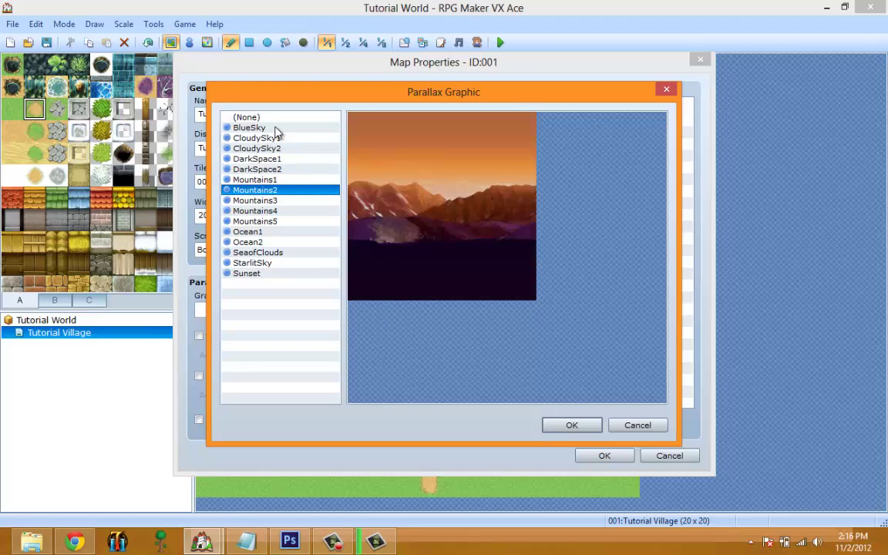
key(Up)
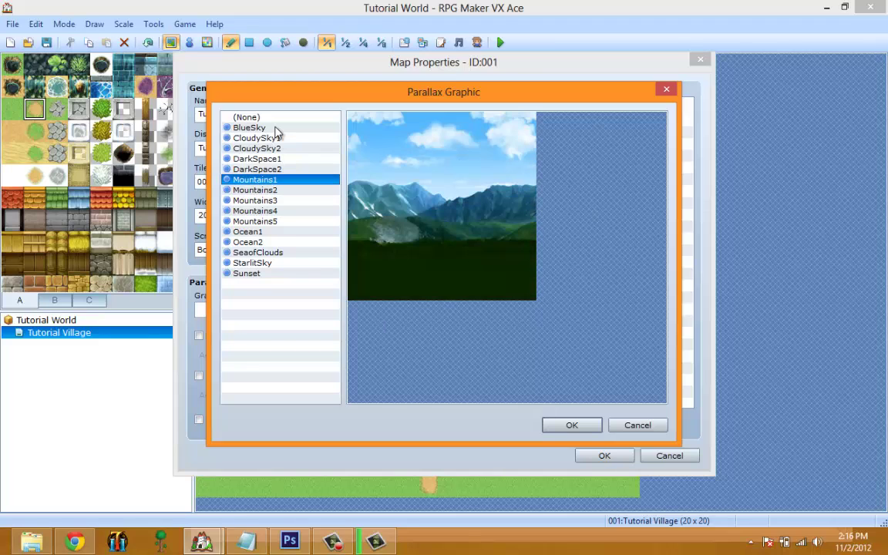
click(578, 430)
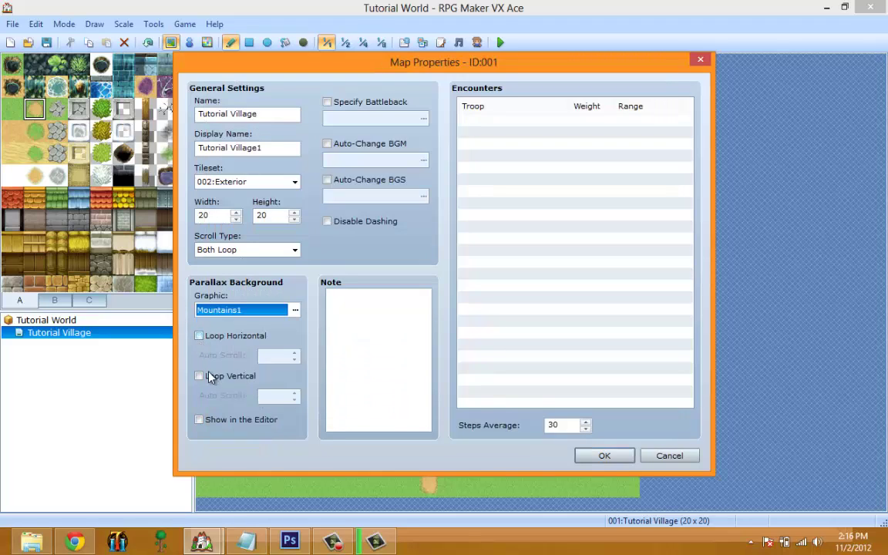
Set the parallax to loop horizontally with auto scroll 1 and show it in the editor
click(198, 338)
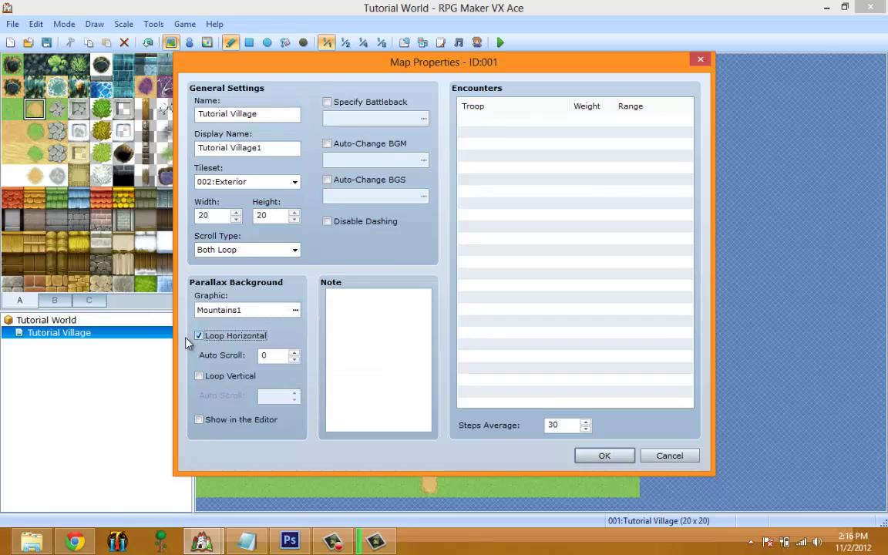
click(199, 339)
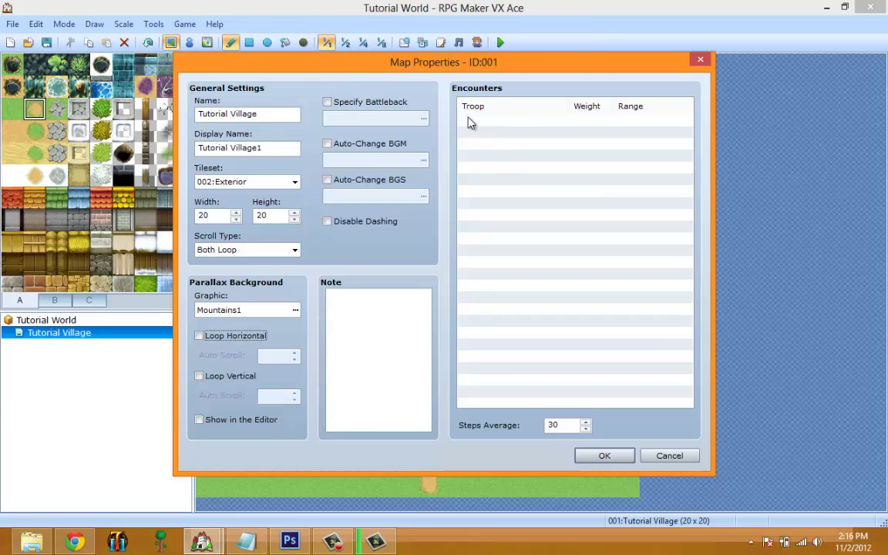
drag(409, 70, 504, 198)
drag(353, 188, 287, 112)
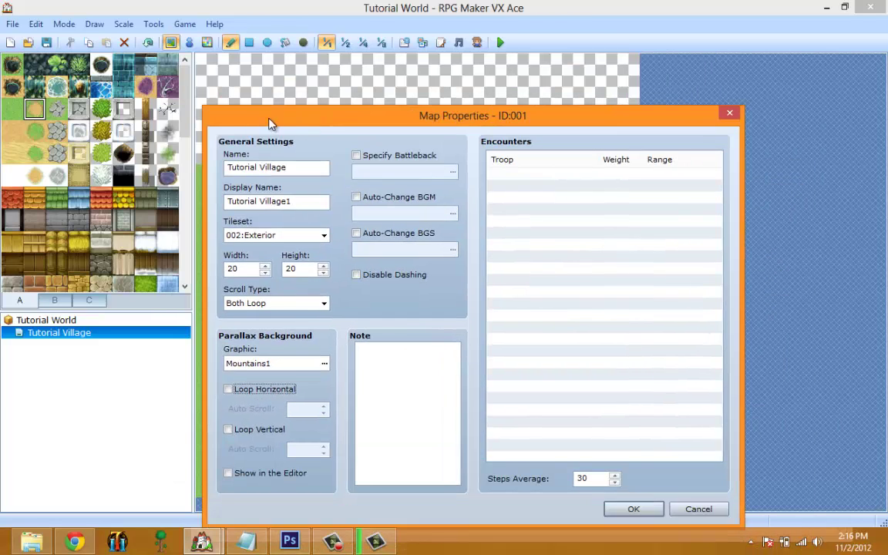
drag(521, 116, 517, 91)
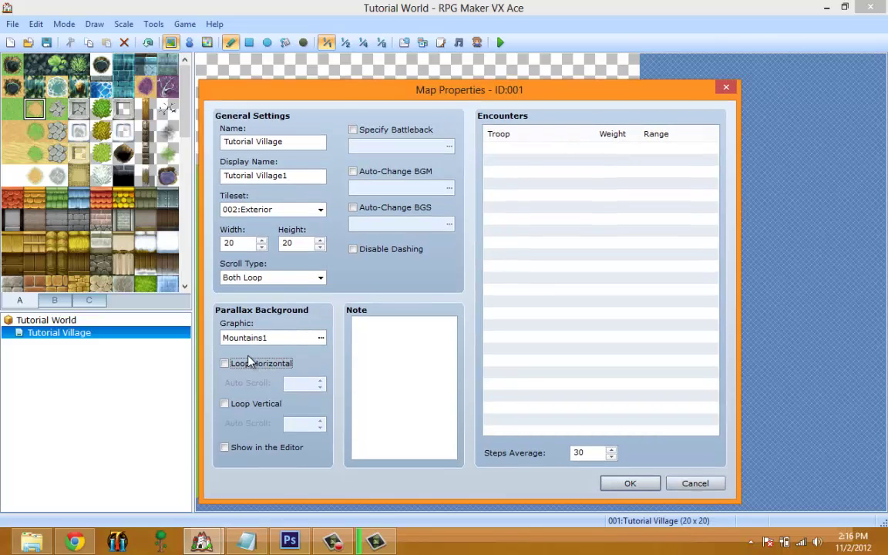
mouse_move(248, 361)
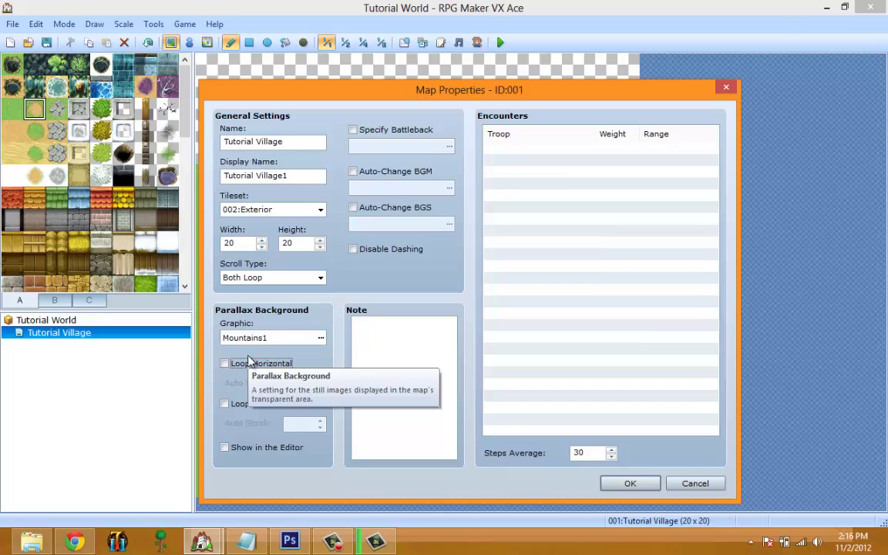
click(225, 364)
click(225, 363)
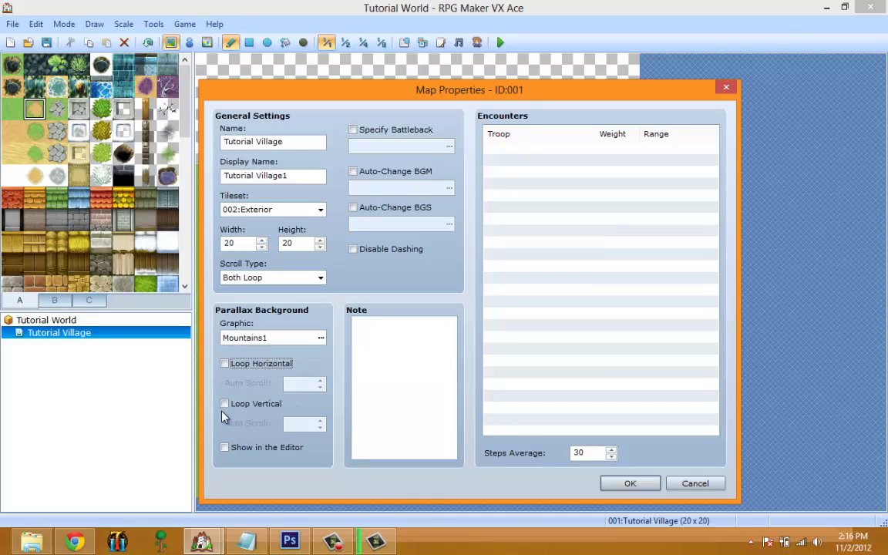
click(225, 364)
click(320, 380)
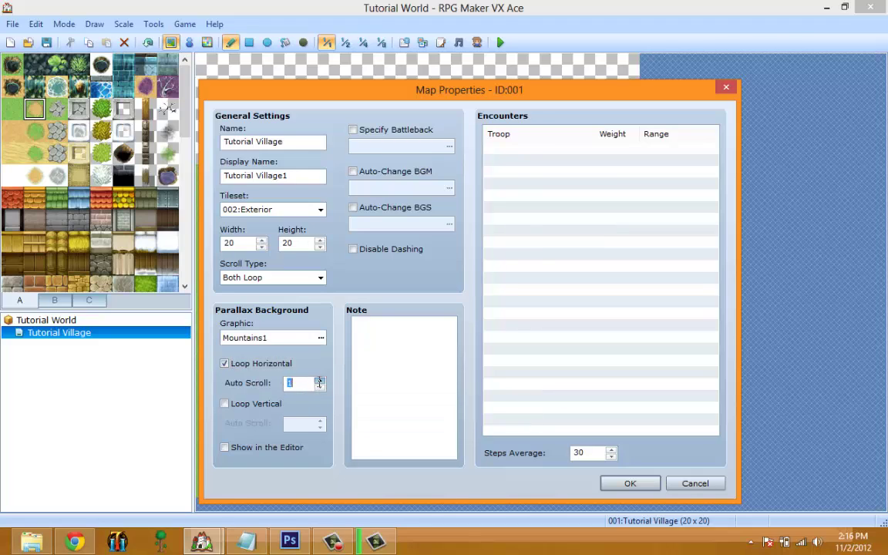
click(225, 448)
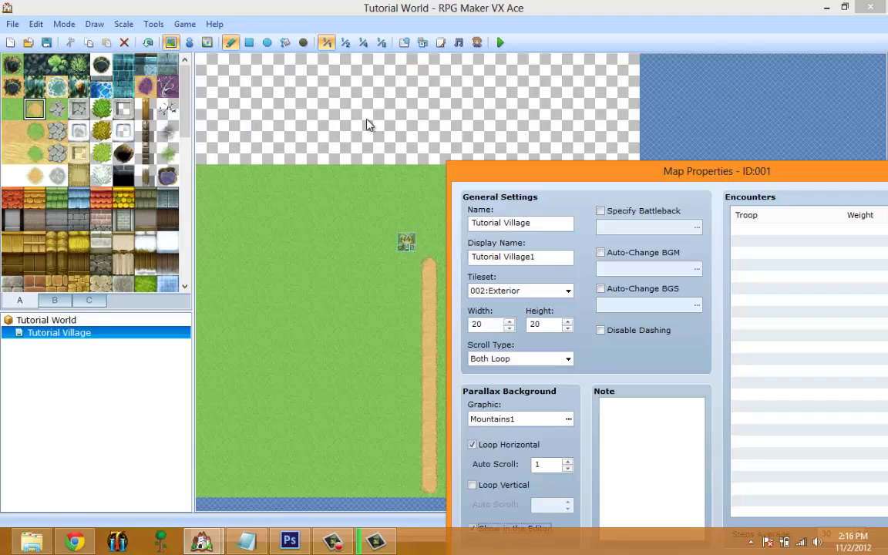
Apply the map properties, then save the project and start a playtest
drag(462, 164, 636, 48)
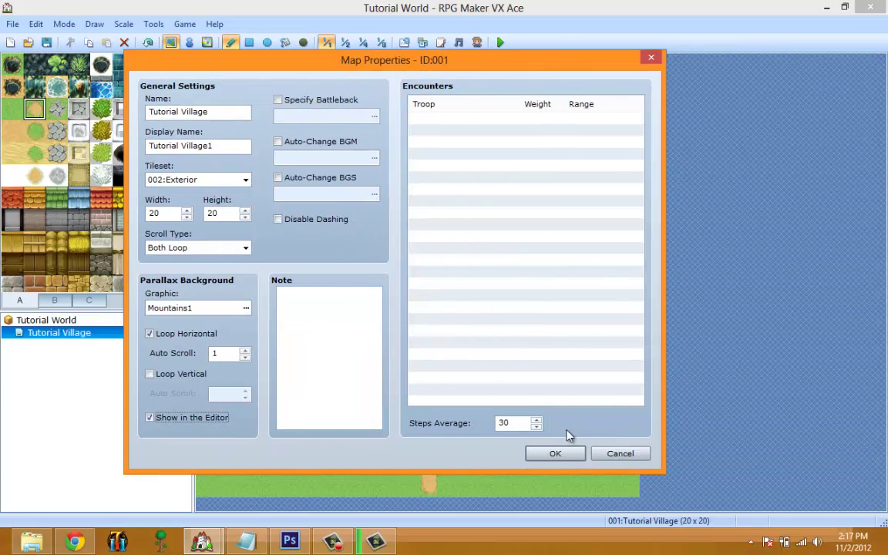
click(560, 454)
click(500, 42)
click(382, 299)
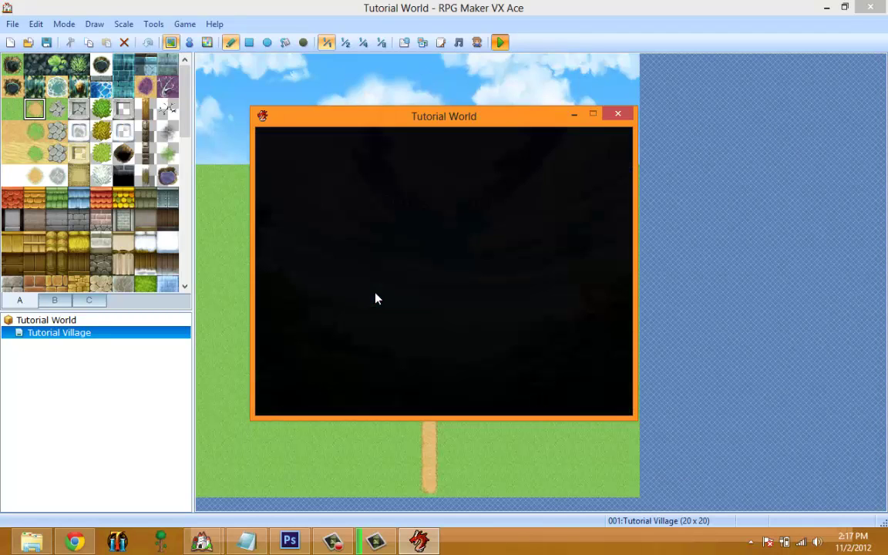
Walk the player north and east to check the scrolling sky, then end the playtest
key(Up)
key(Up)
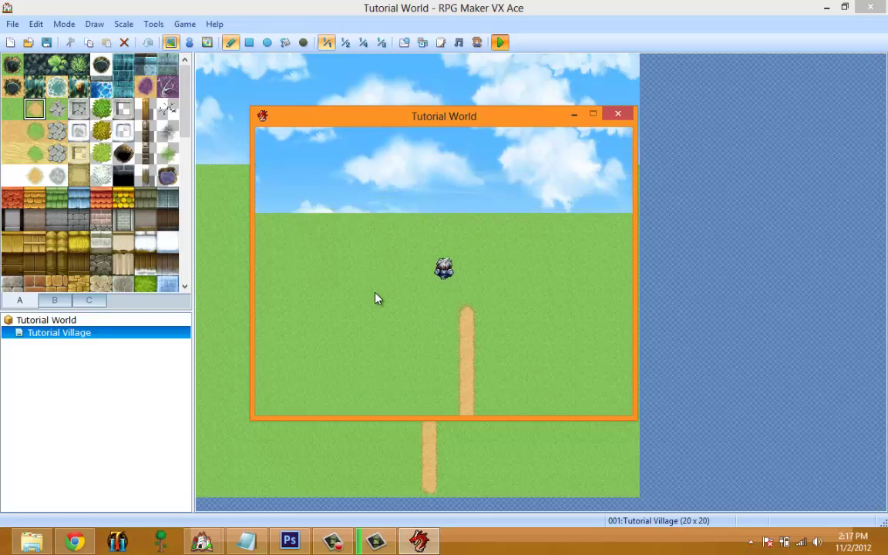
key(Right)
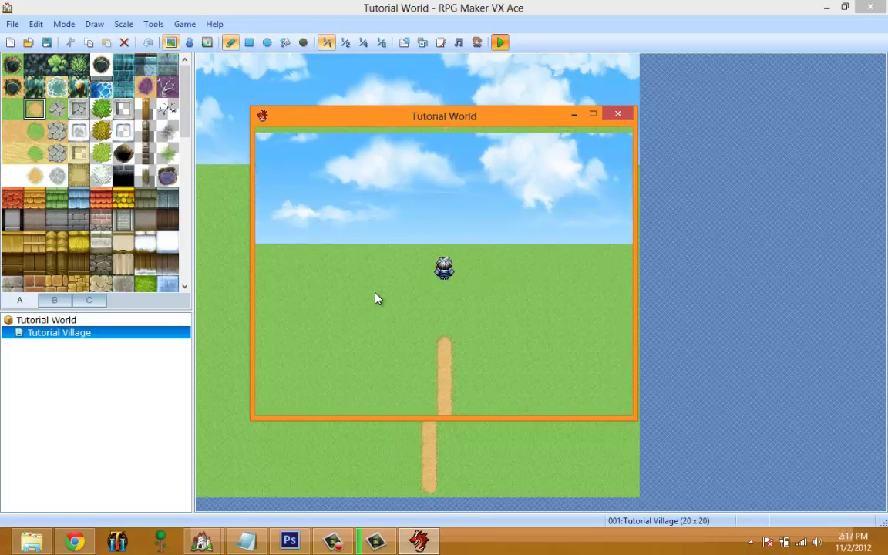
key(Up)
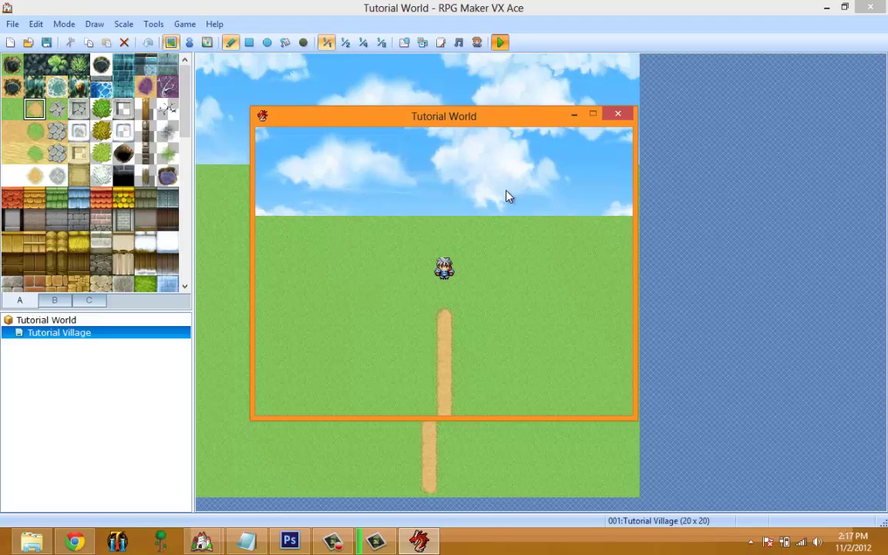
click(618, 114)
right_click(135, 341)
Reopen Tutorial Village's Map Properties and turn on Specify Battleback
click(183, 343)
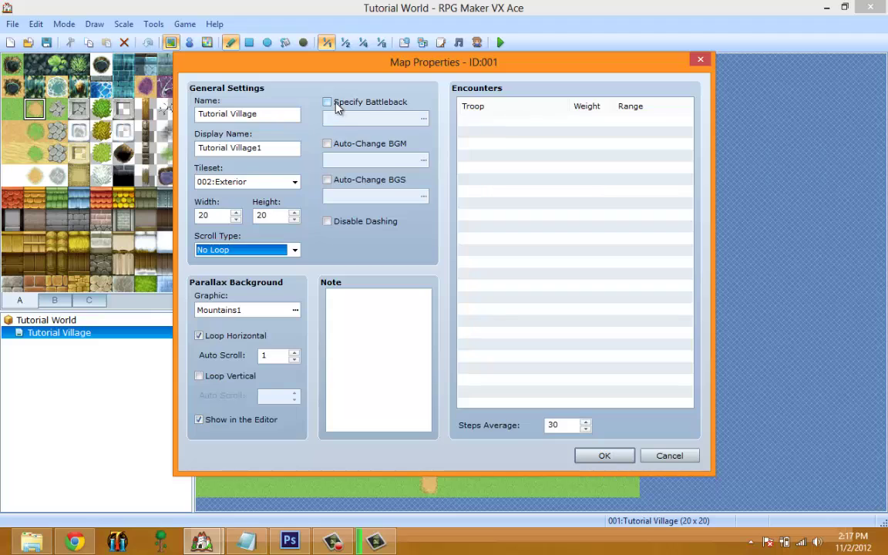
mouse_move(336, 108)
click(327, 102)
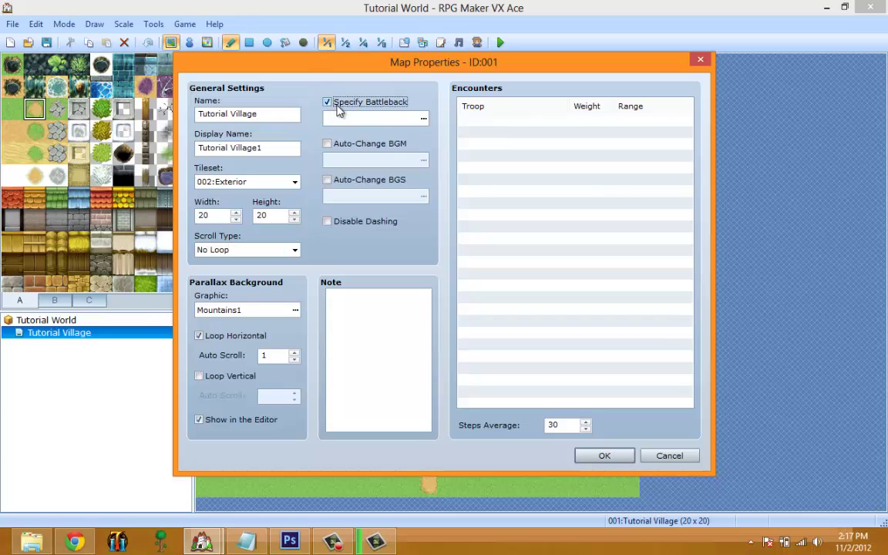
Preview backdrops and set the battleback to the DecorativeTile floor with Castle3
click(417, 119)
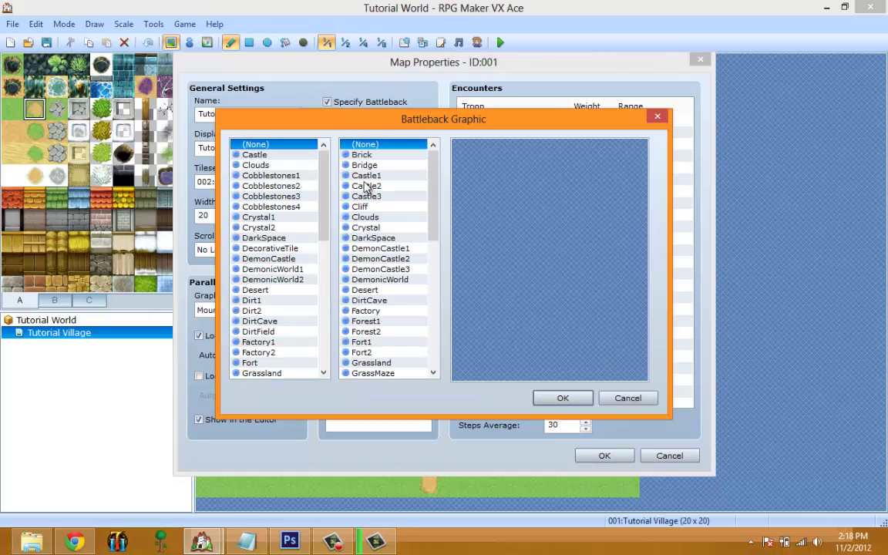
click(366, 196)
click(264, 248)
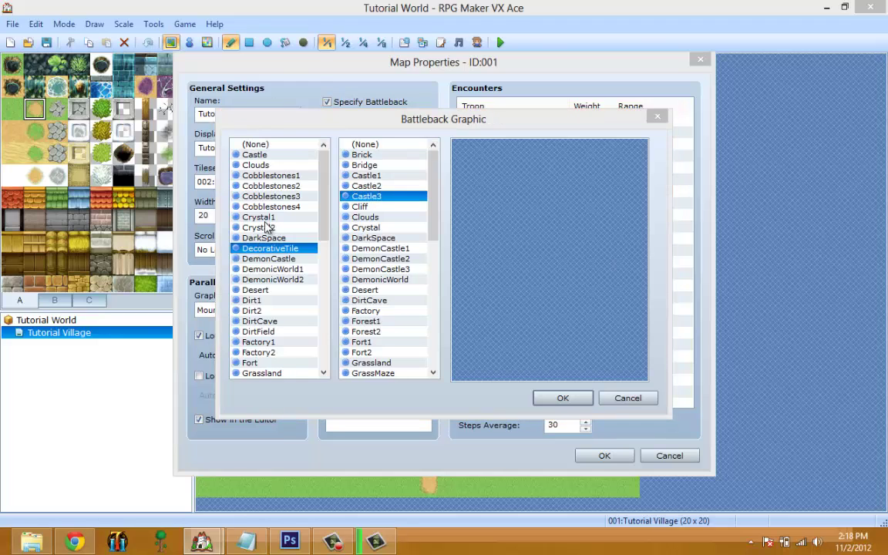
click(394, 290)
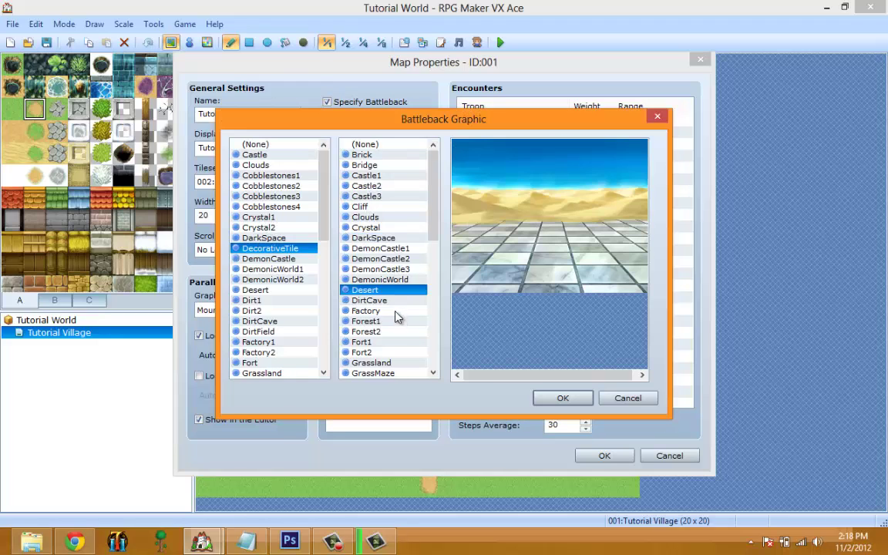
click(388, 238)
click(389, 219)
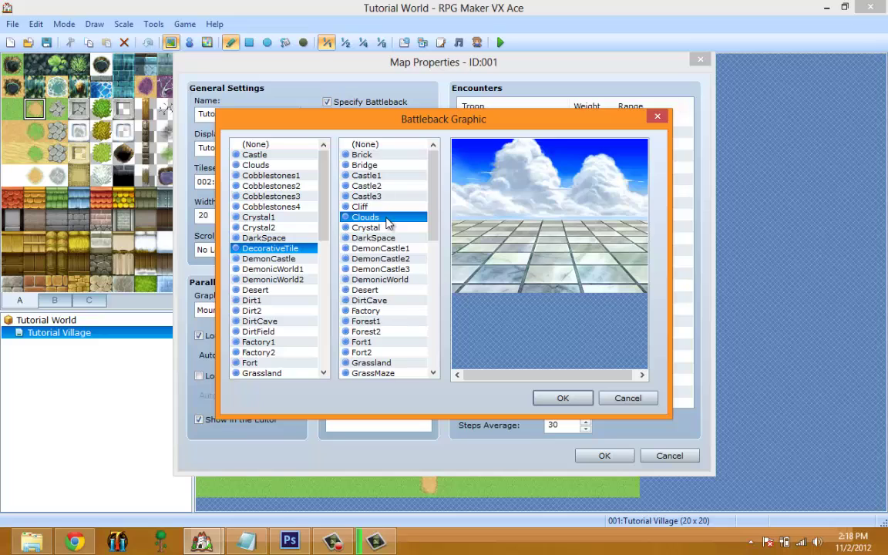
key(Up)
key(Up)
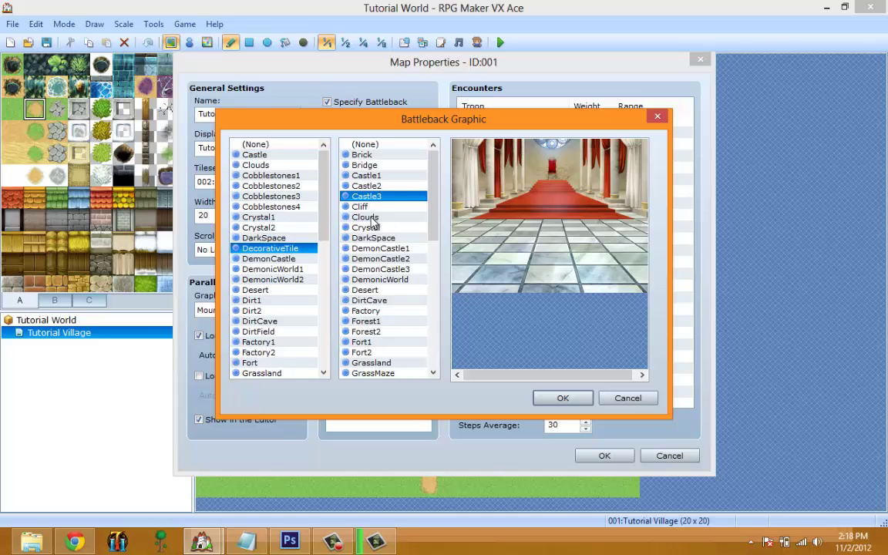
click(558, 398)
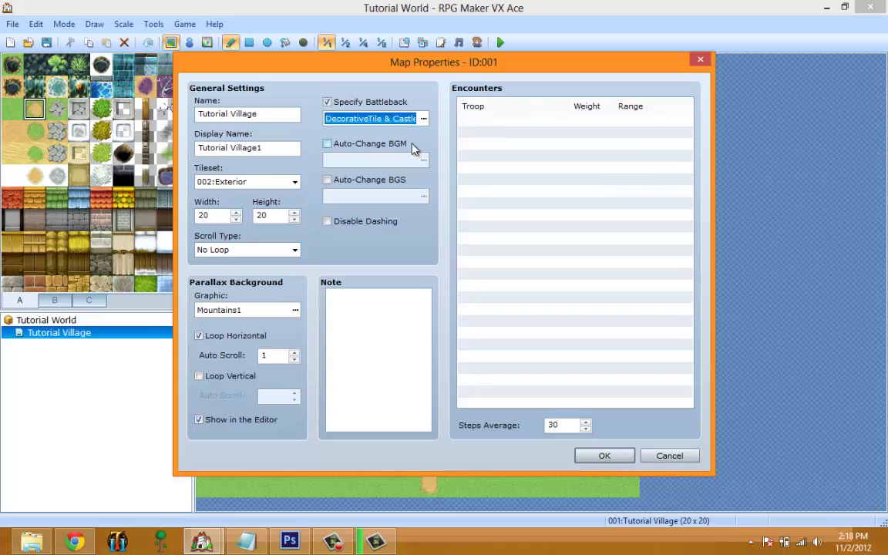
Turn on Auto-Change BGM for the map
click(327, 146)
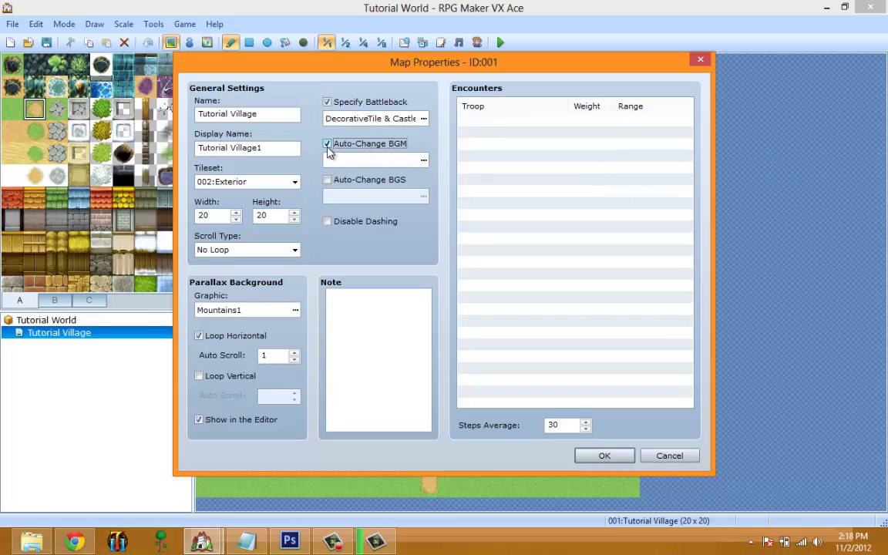
click(328, 146)
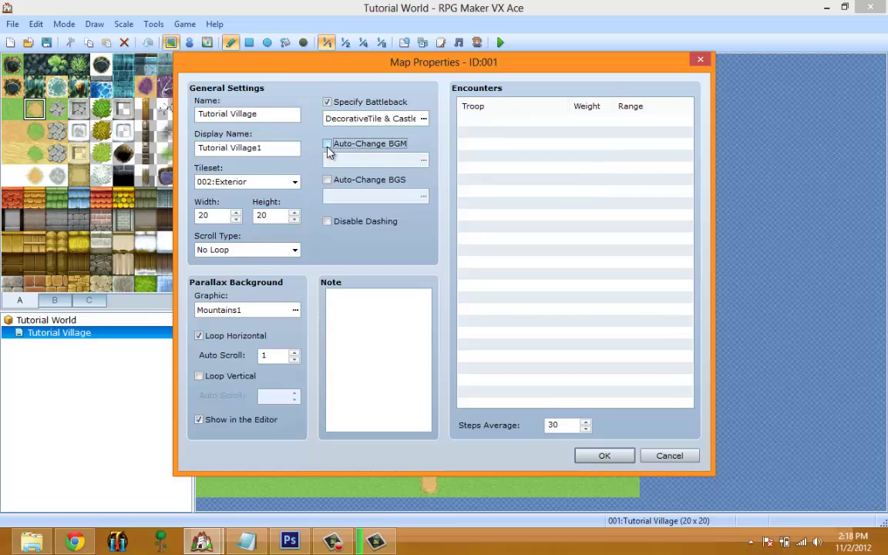
click(328, 148)
click(331, 149)
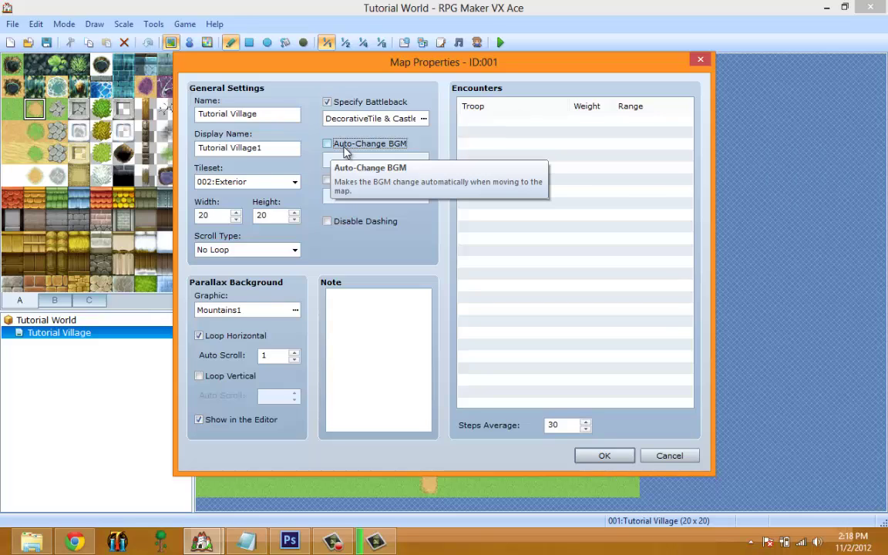
click(346, 150)
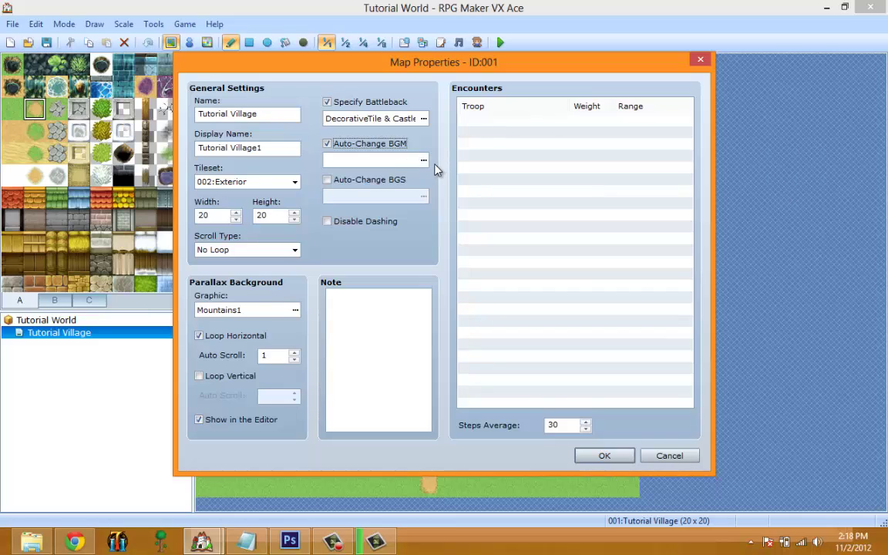
Preview the Battle6 and Battle5 tracks, then cancel without choosing a BGM
click(424, 160)
click(393, 216)
click(513, 147)
click(518, 167)
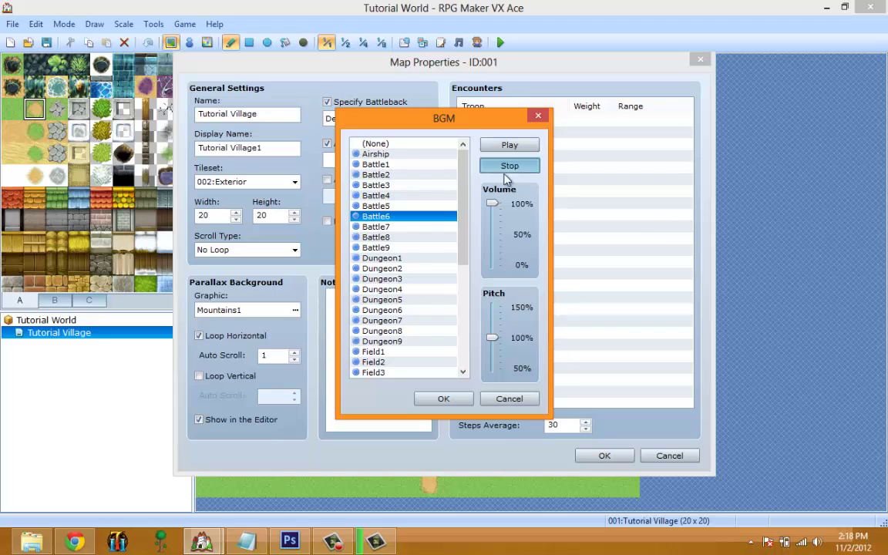
click(378, 206)
click(508, 145)
click(510, 166)
click(515, 402)
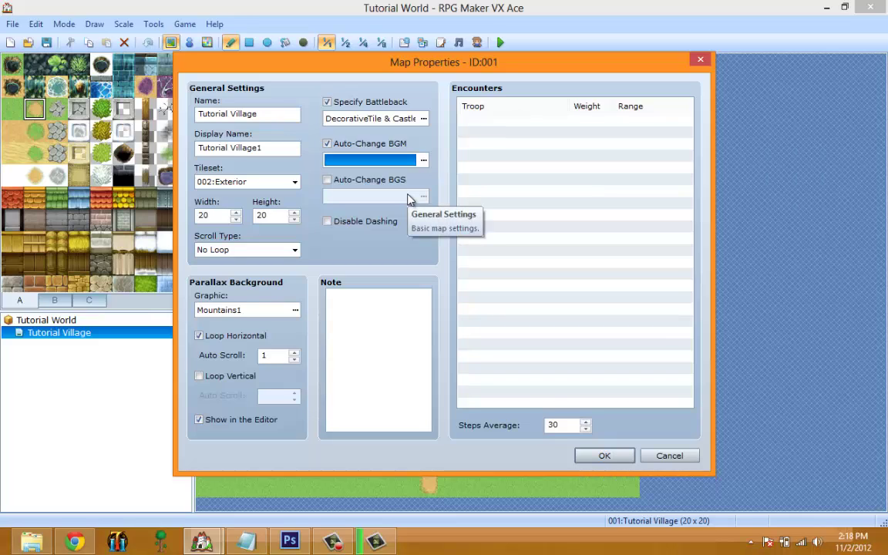
Turn Auto-Change BGM off, leave Auto-Change BGS and Disable Dashing off, and select the Note box
click(328, 144)
click(329, 182)
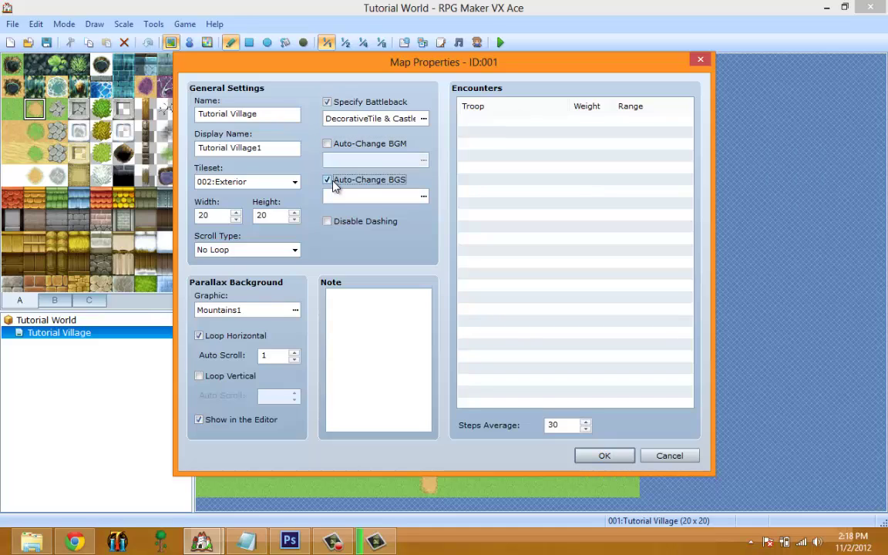
click(329, 181)
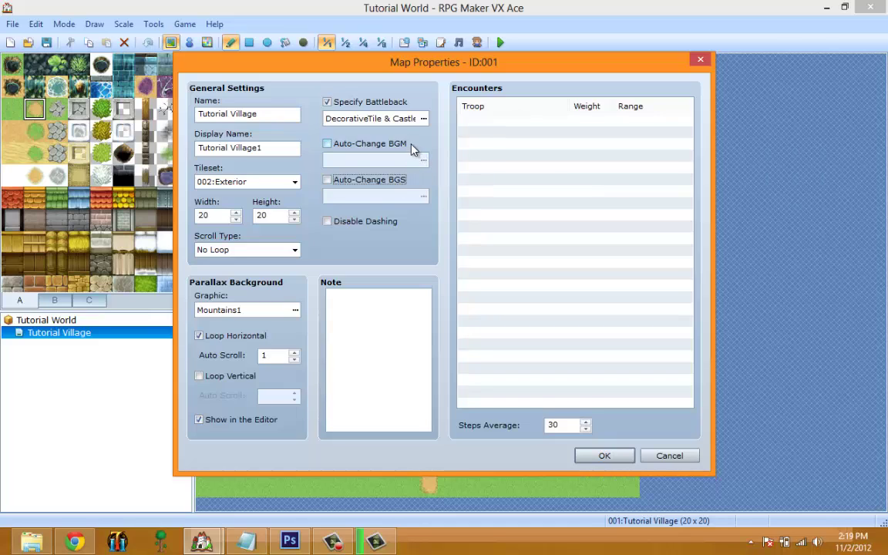
click(339, 221)
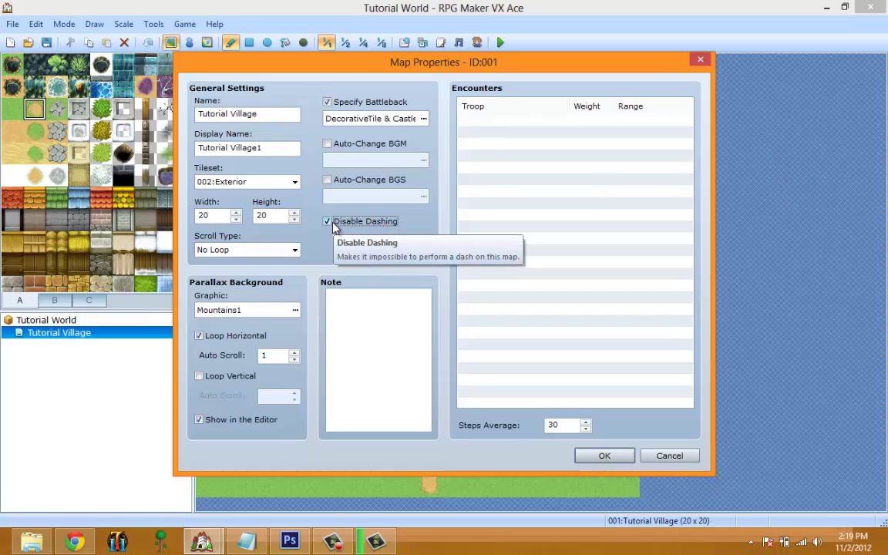
click(333, 222)
click(336, 332)
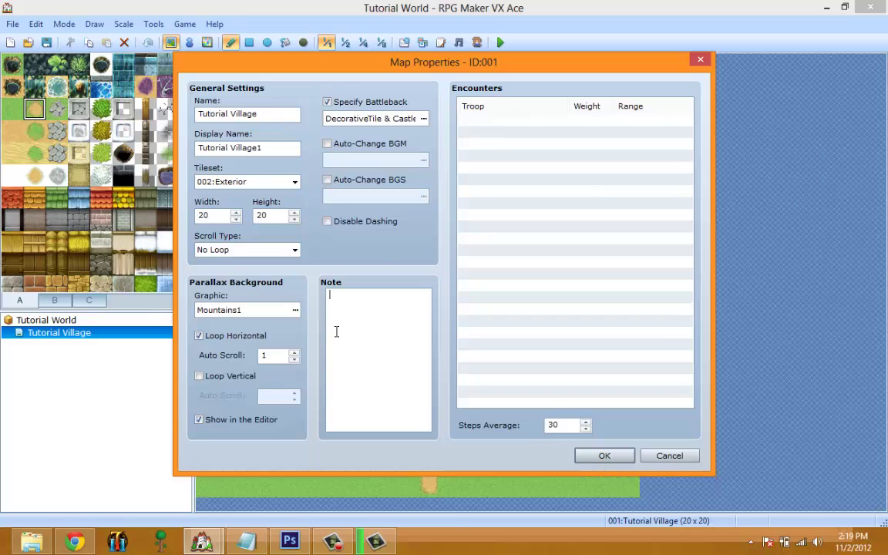
Select the first Encounters row and open its Edit/Cut/Copy/Paste/Delete context menu
click(465, 122)
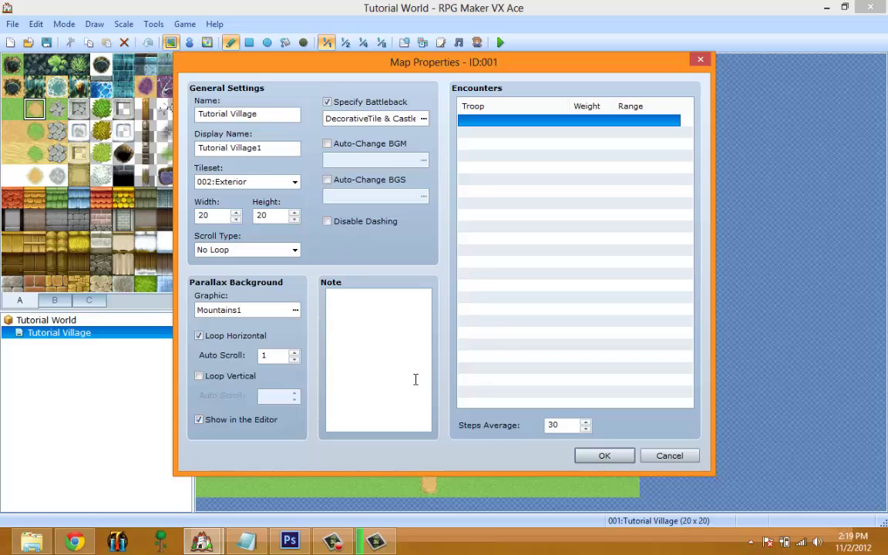
click(375, 344)
click(505, 121)
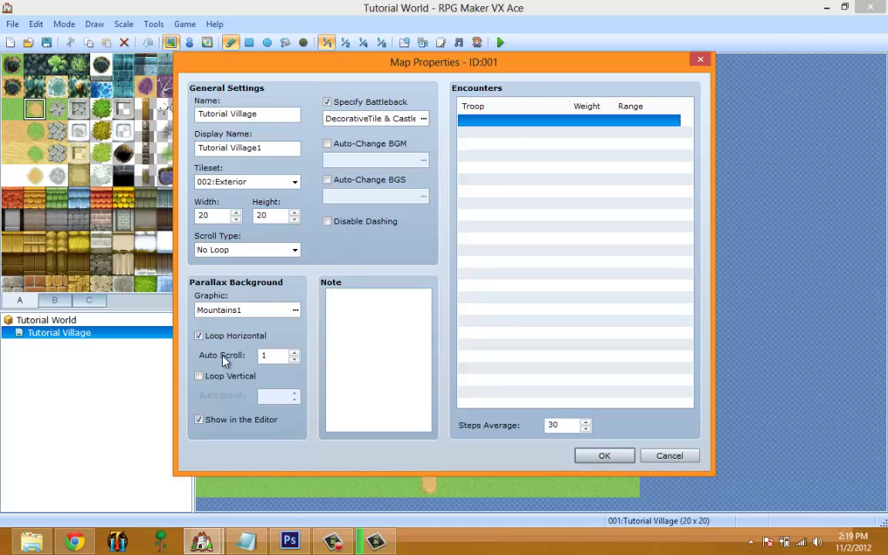
click(343, 354)
click(485, 117)
click(341, 366)
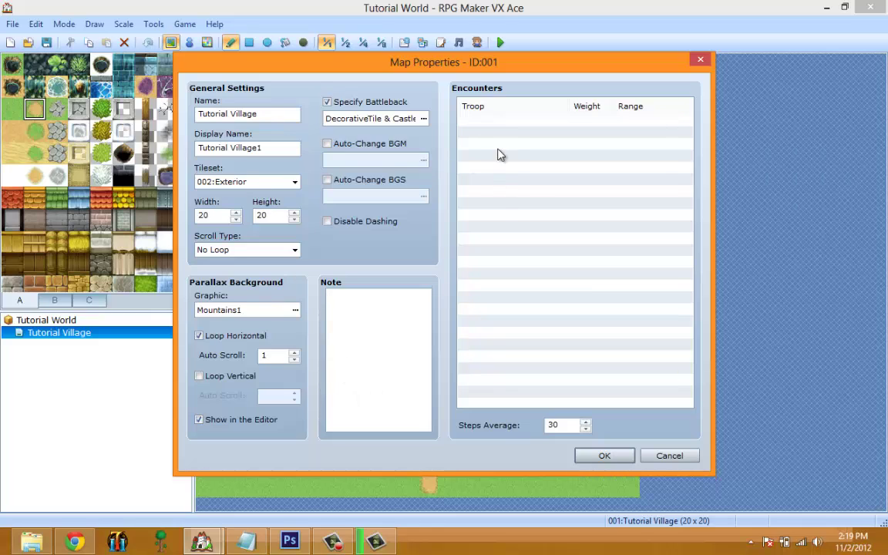
click(507, 125)
right_click(507, 126)
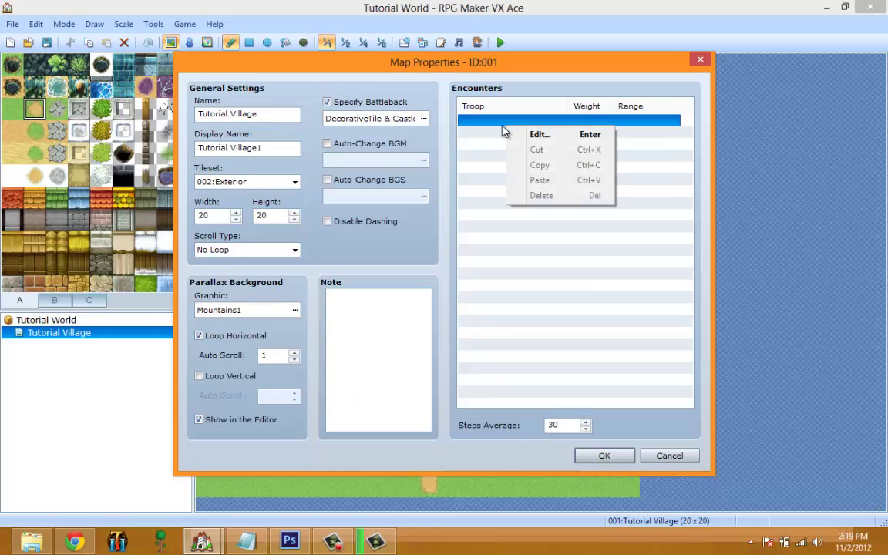